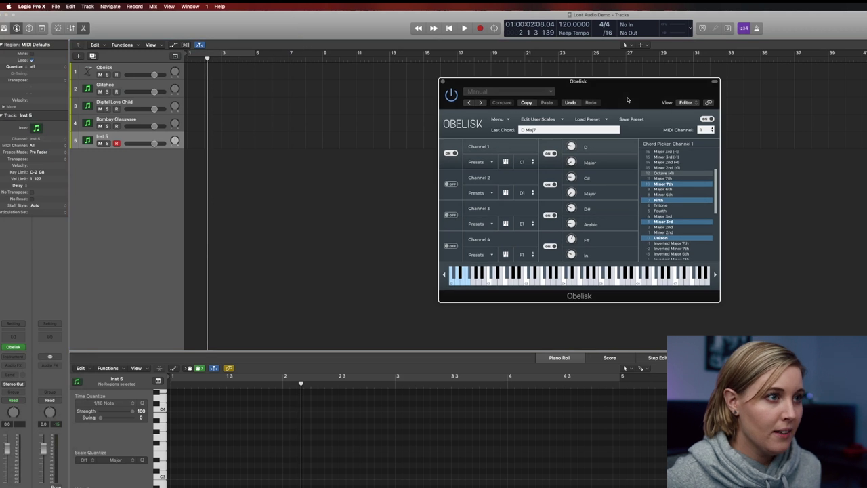
Show the Musical Typing keyboard just below the Obelisk plug-in window and select the Obelisk track for playing
key("super+k")
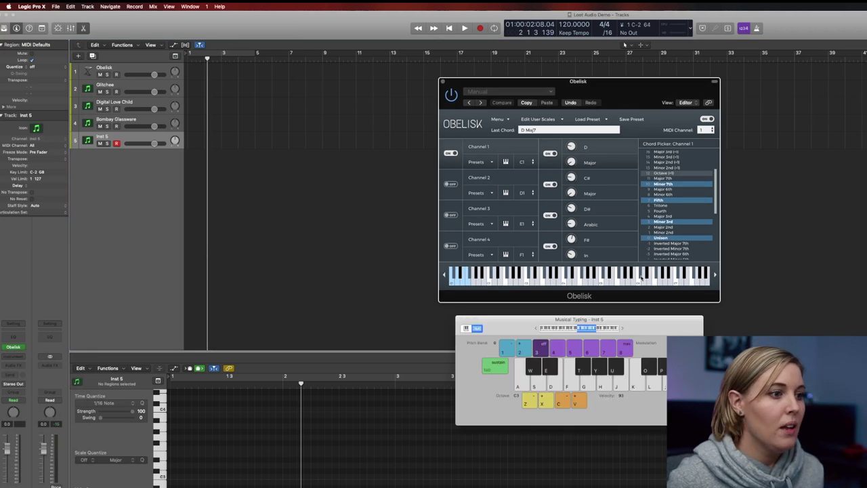
left_click_drag(654, 326, 654, 318)
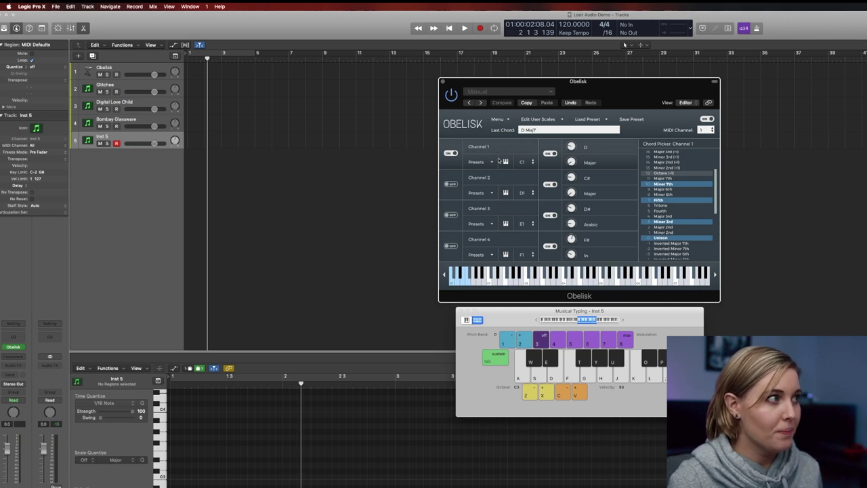
left_click(134, 72)
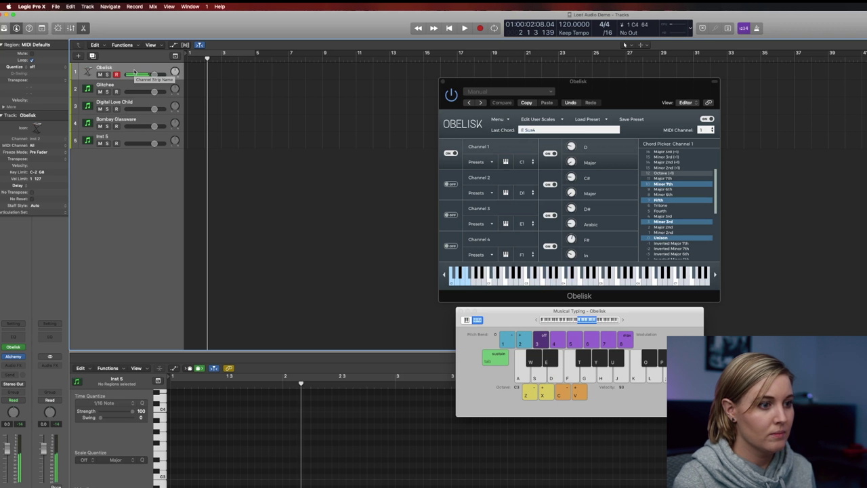
Play a run of single notes on the Obelisk track to audition the D Major chords from Channel 1
key("d")
key("s")
key("a")
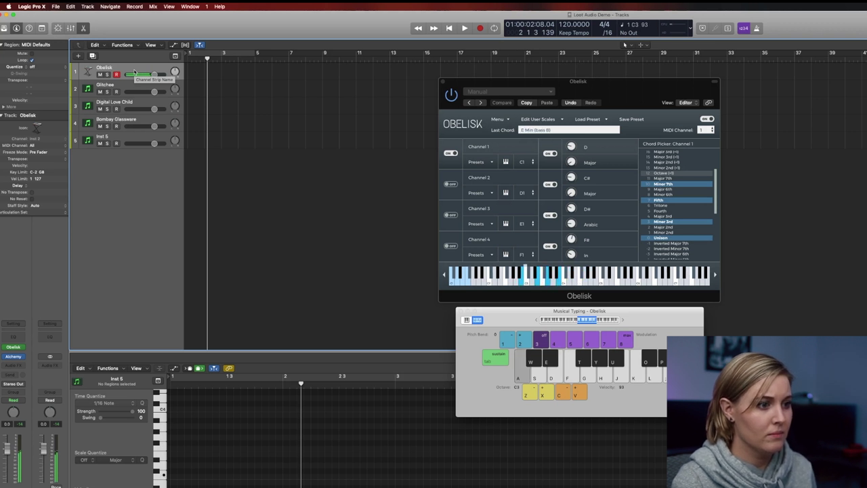
key("d")
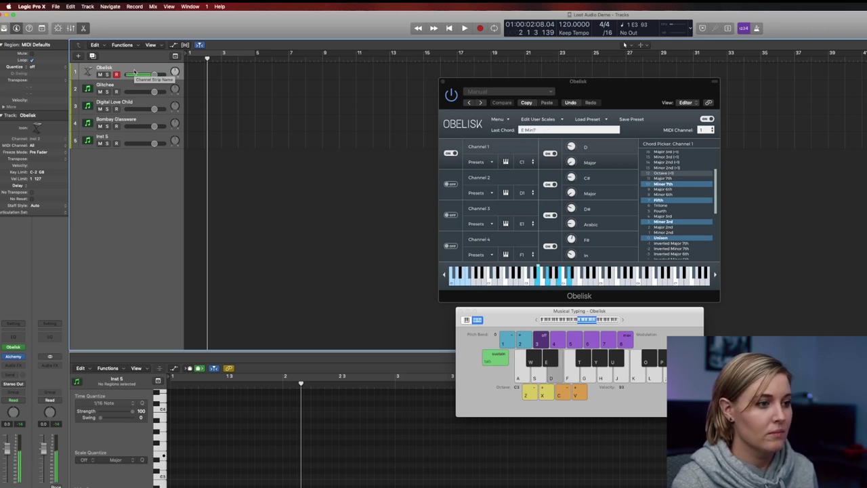
key("h")
key("k")
key("j")
key("f")
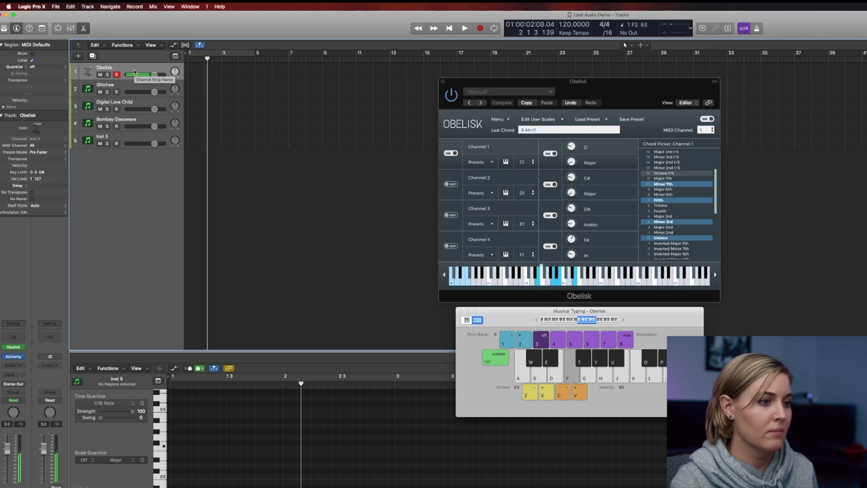
key("d")
key("f")
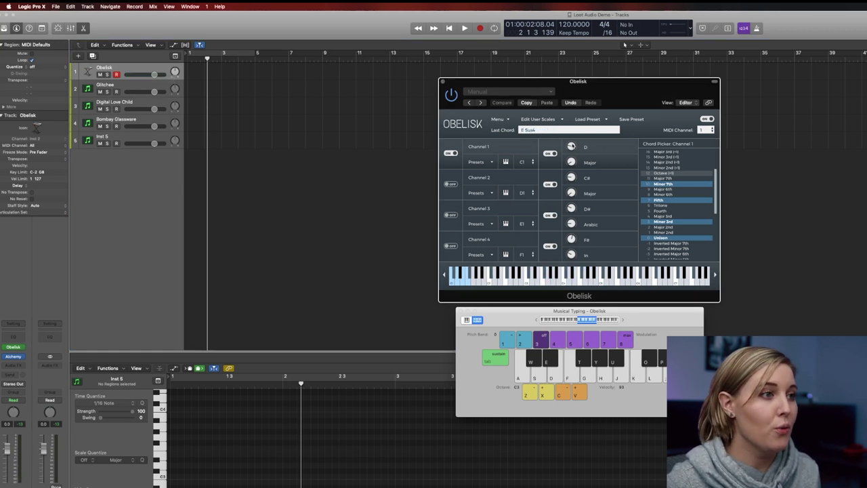
Set Obelisk's Channel 1 to E Minor and play a run of notes to audition its chords
mouse_move(570, 146)
left_mouse_down()
mouse_move(573, 139)
mouse_move(571, 159)
left_mouse_up()
key("d")
key("a")
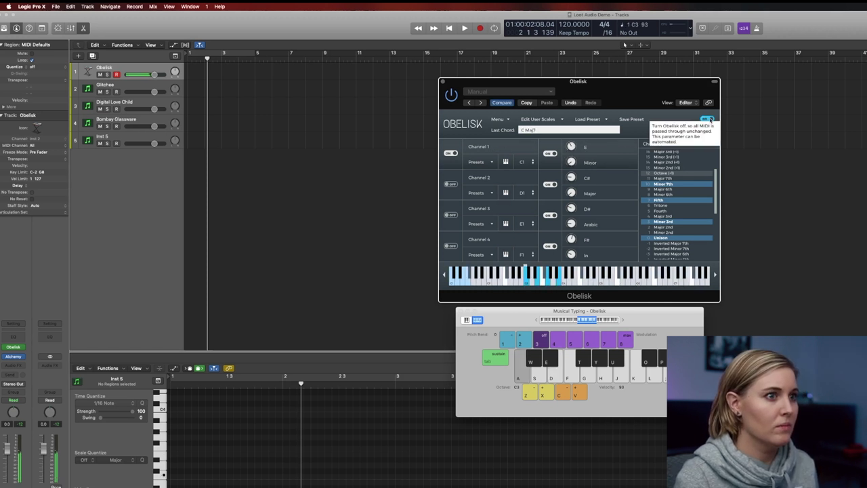
key("l")
key("k")
key("j")
key("f")
key("a")
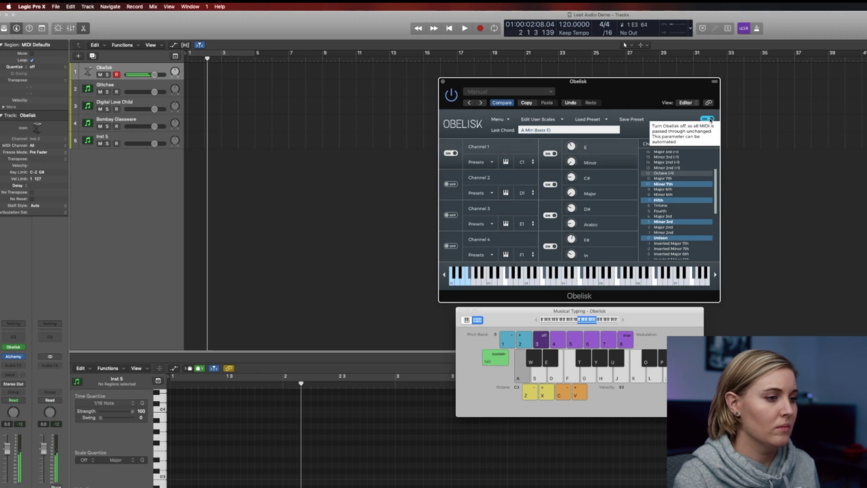
key("h")
key("j")
key("d")
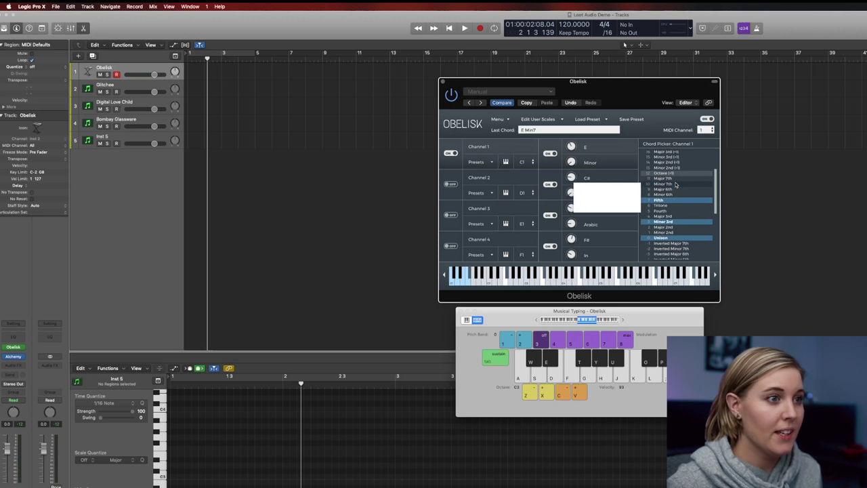
Audition the E Minor chords with the Minor 7th left out of Channel 1's chord
key("d")
key("h")
key("k")
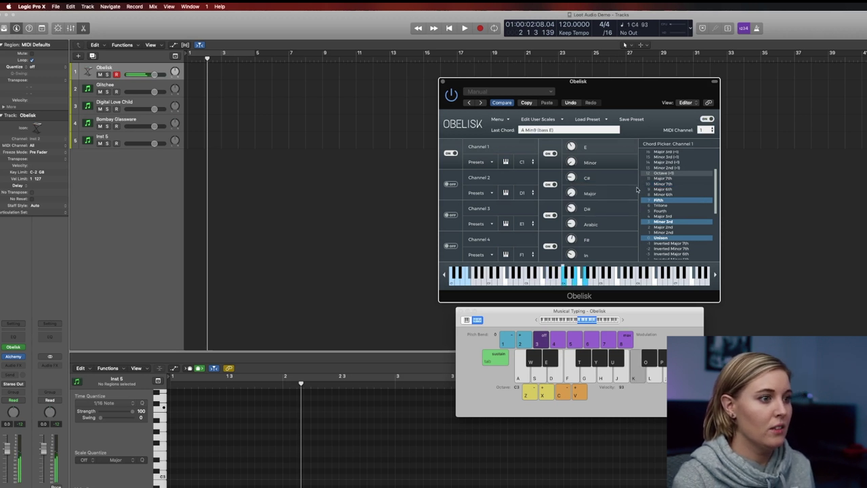
key("j")
key("a")
key("d")
key("g")
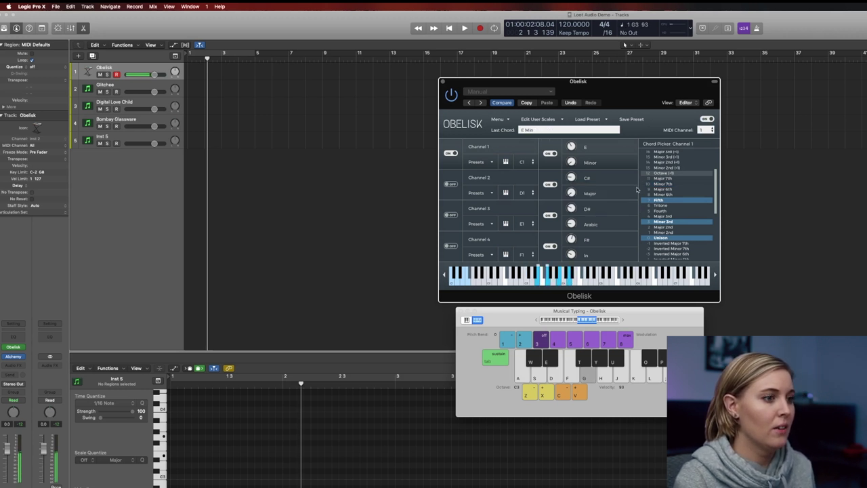
key("j")
key("g")
key("s")
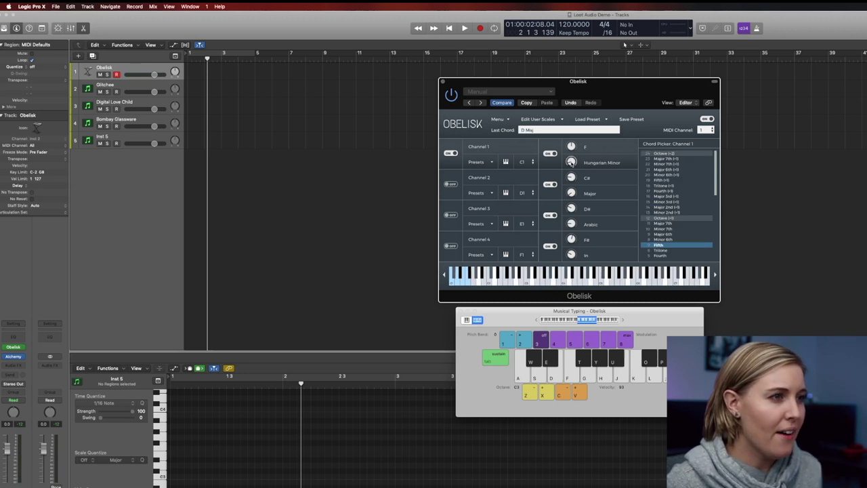
Set Channel 1's scale to Jazz Minor and add the Minor 7th to its chord
mouse_move(570, 162)
left_mouse_down()
mouse_move(565, 116)
mouse_move(567, 153)
left_mouse_up()
left_click_drag(567, 153, 566, 155)
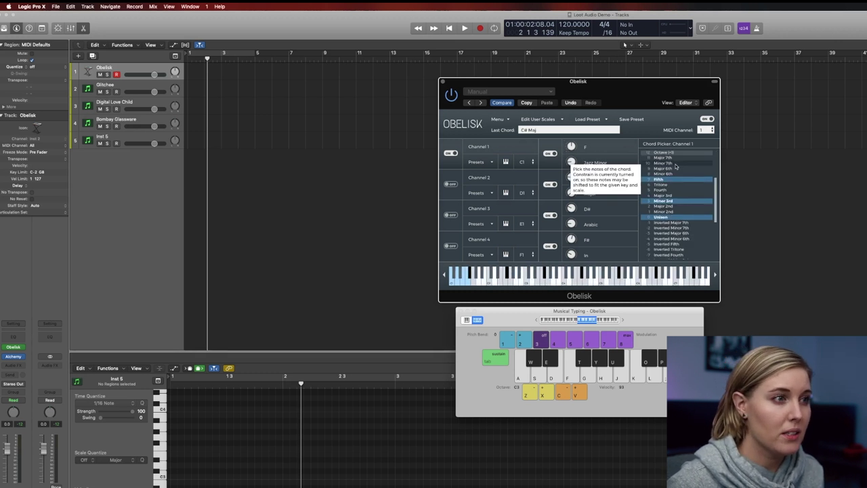
left_click(675, 164)
Play a run of notes to audition Channel 1's F Jazz Minor chords with the Minor 7th included
key("d")
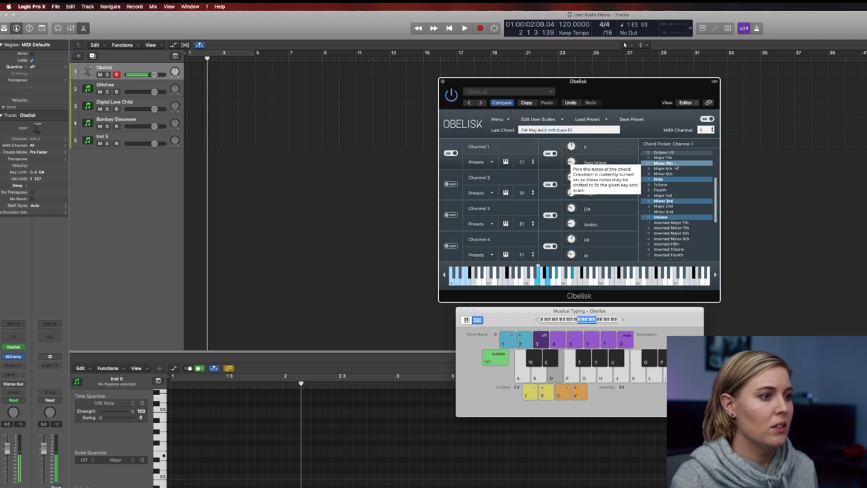
key("h")
key("k")
key("a")
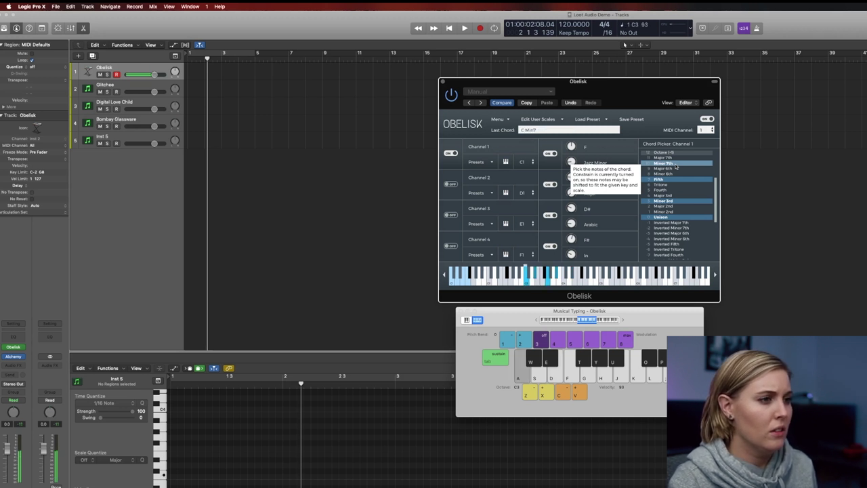
key("d")
key("f")
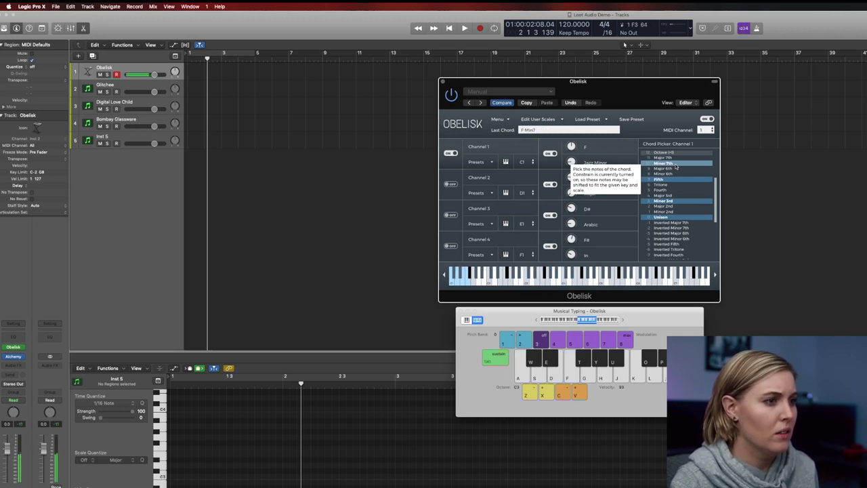
key("j")
key("h")
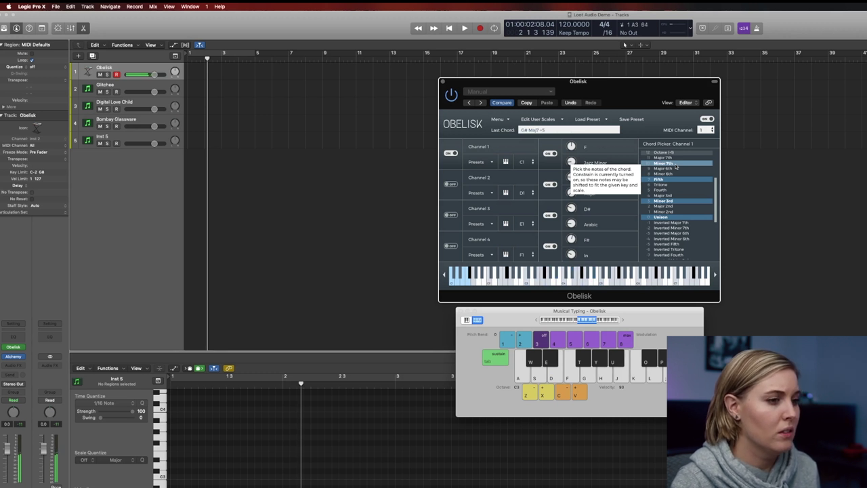
key("j")
key("f")
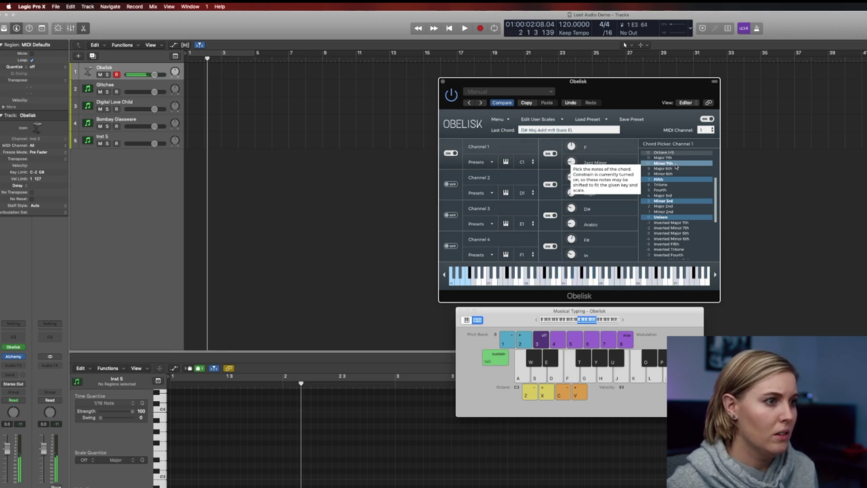
key("s")
Open the track's Alchemy instrument, load the Ancient Traveller preset from Pads, and audition the chords with it
left_click(15, 358)
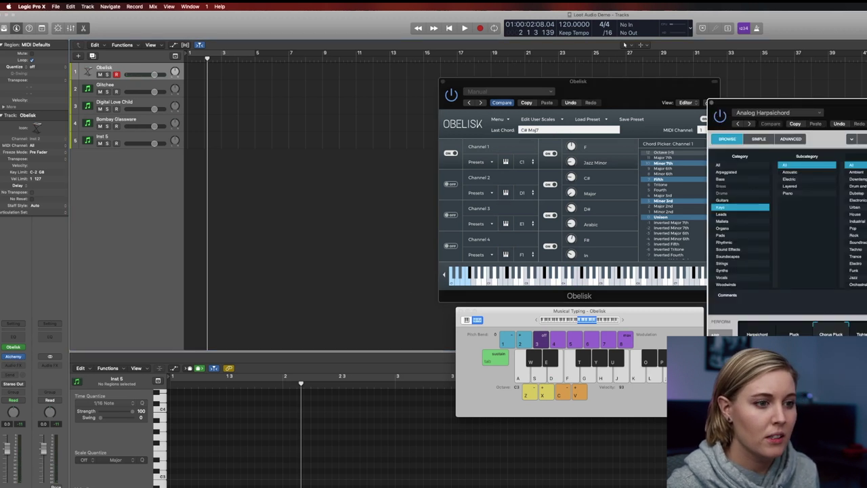
key("f")
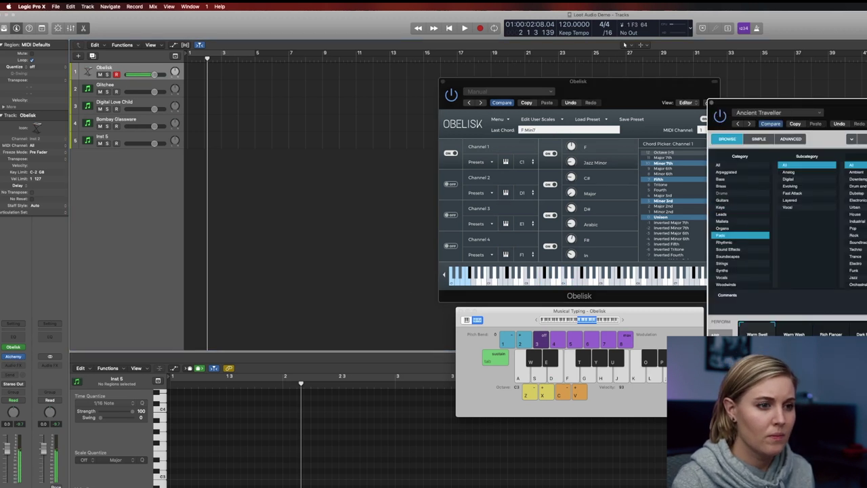
key("k")
key("j")
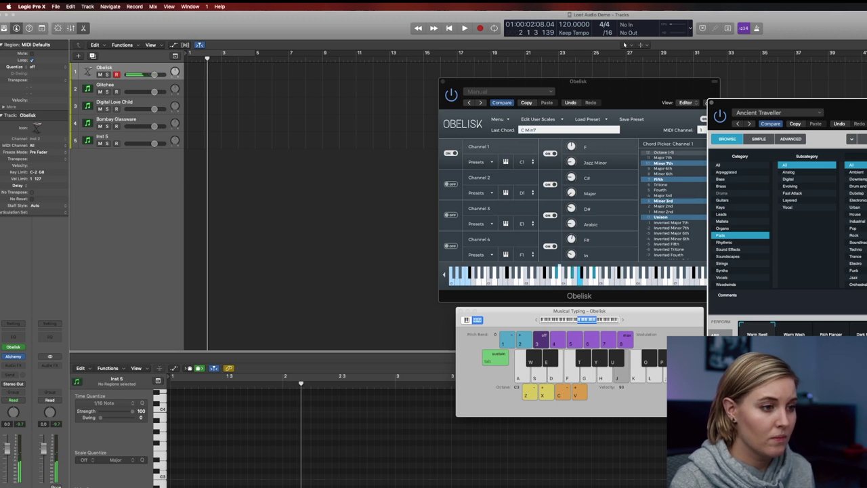
key("h")
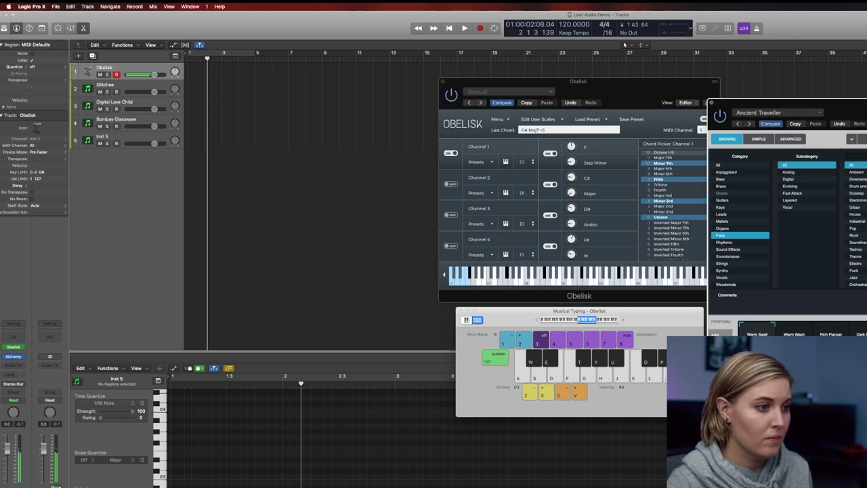
key("a")
key("s")
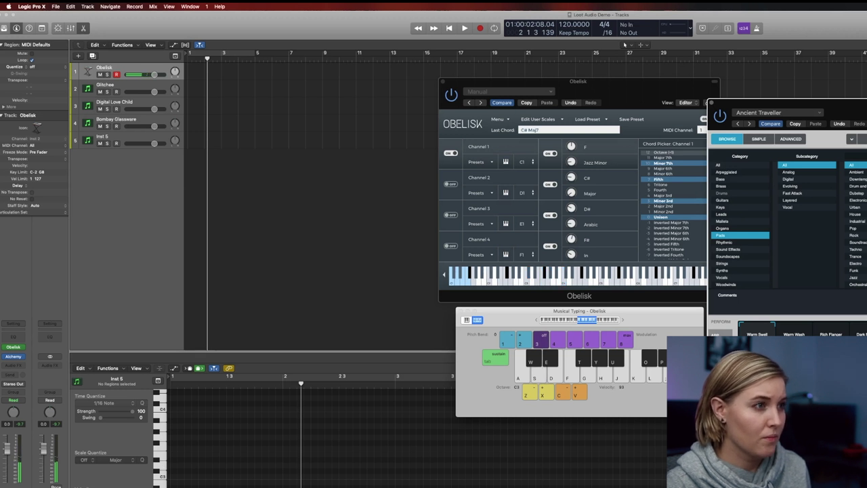
key("d")
key("h")
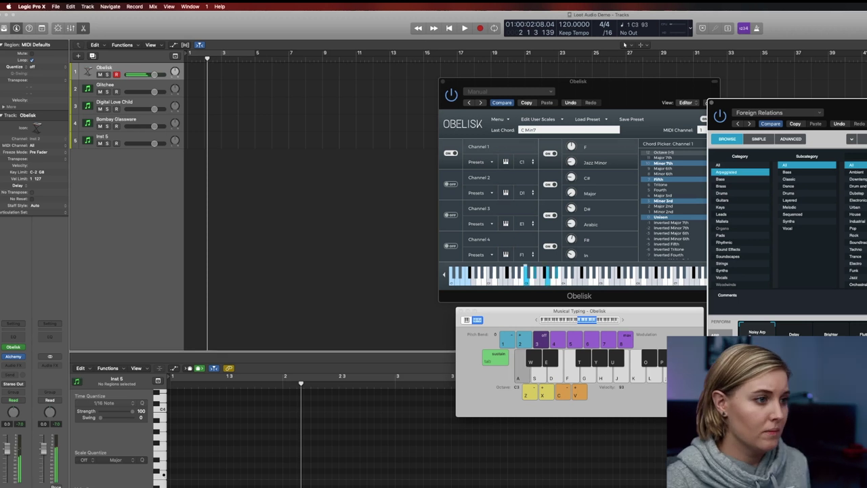
Audition the chords through Alchemy's Foreign Relations preset from the Arpeggiated category
key("s")
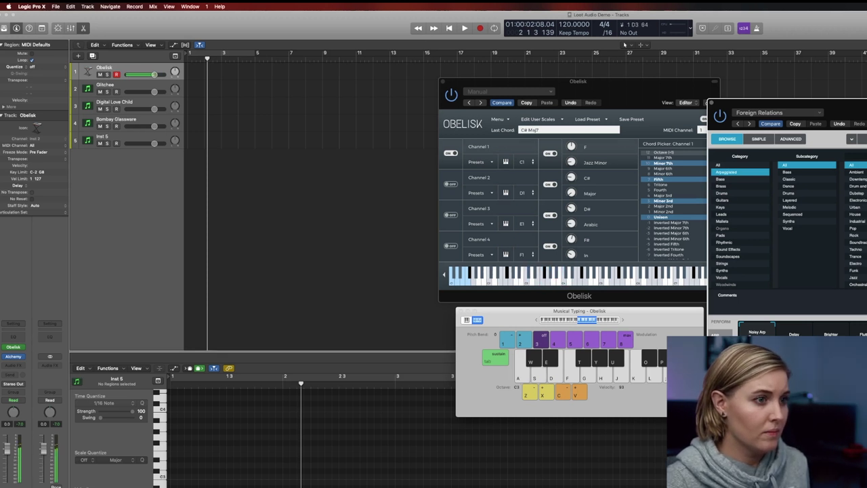
key("d")
key("f")
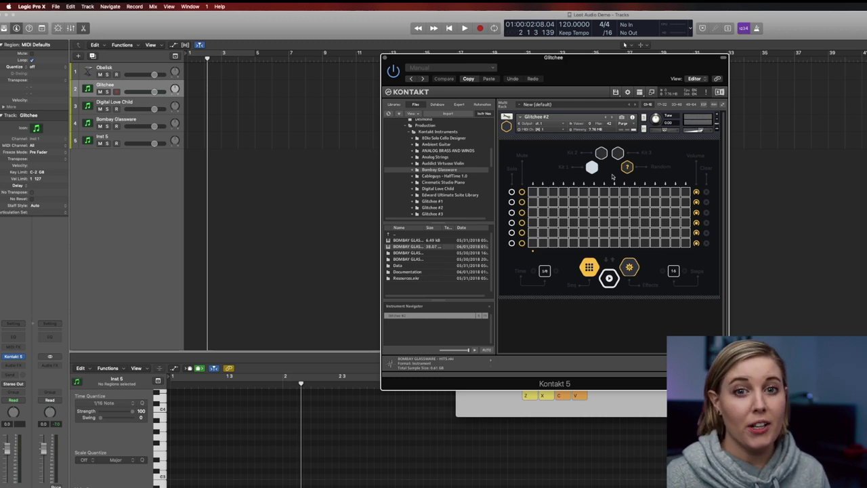
Fill the Glitchee #2 sequencer with a random pattern, start its playback, and randomize the pattern two more times
left_click(626, 168)
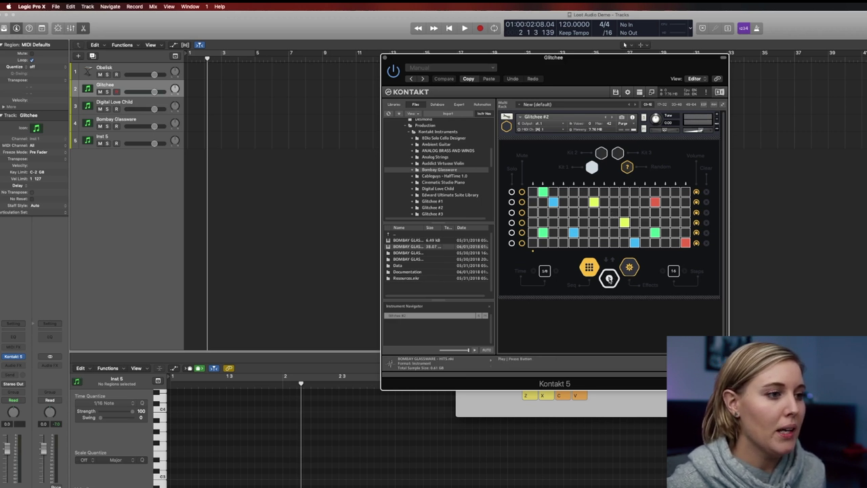
left_click(609, 279)
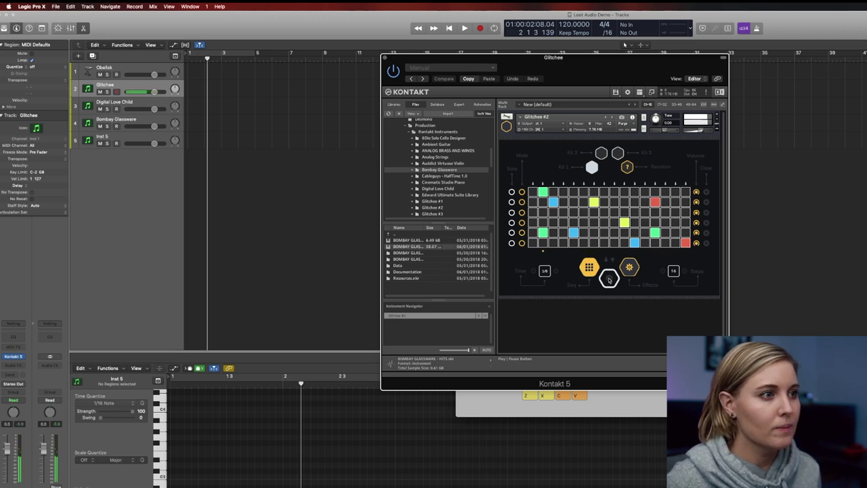
left_click(628, 169)
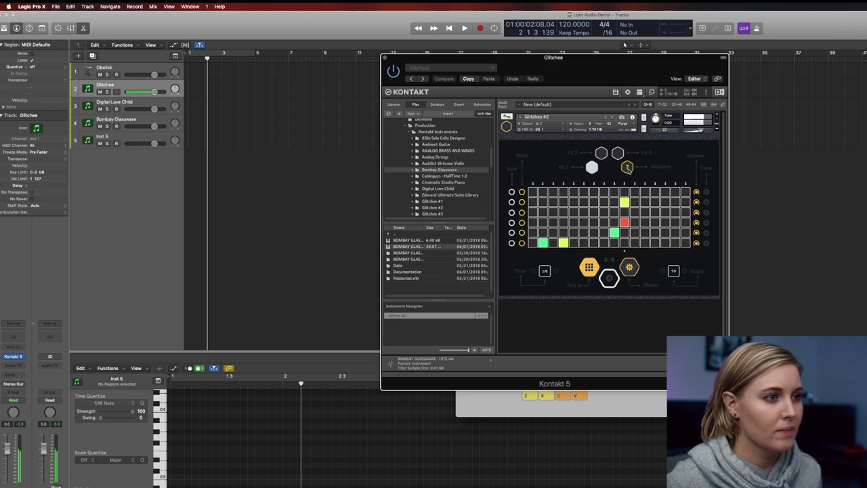
left_click(627, 169)
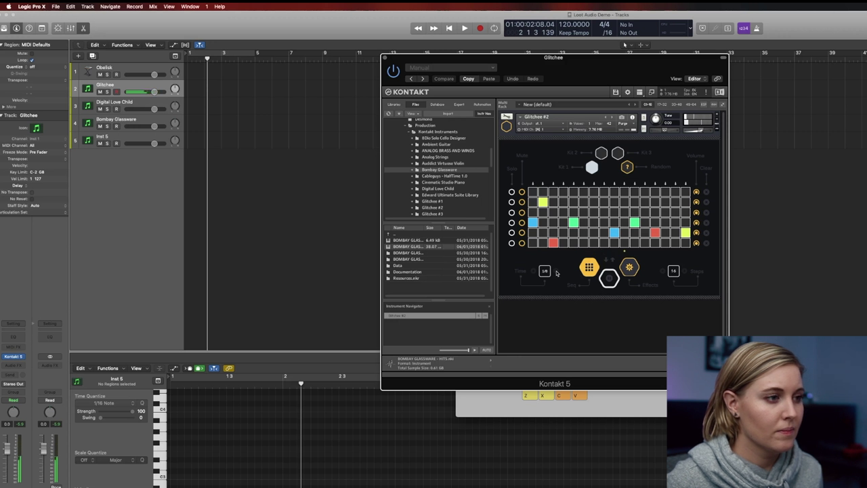
Pause the Glitchee sequencer and change its time division to a faster triplet setting
key("space")
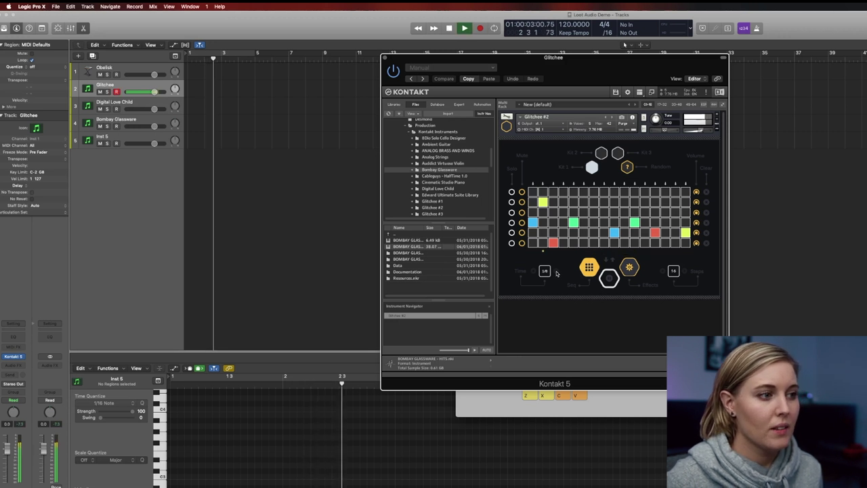
left_click(609, 278)
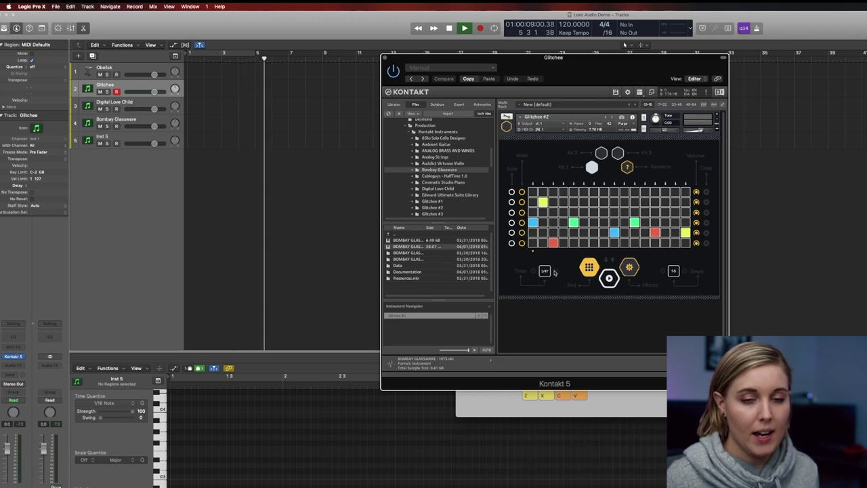
left_click(554, 272)
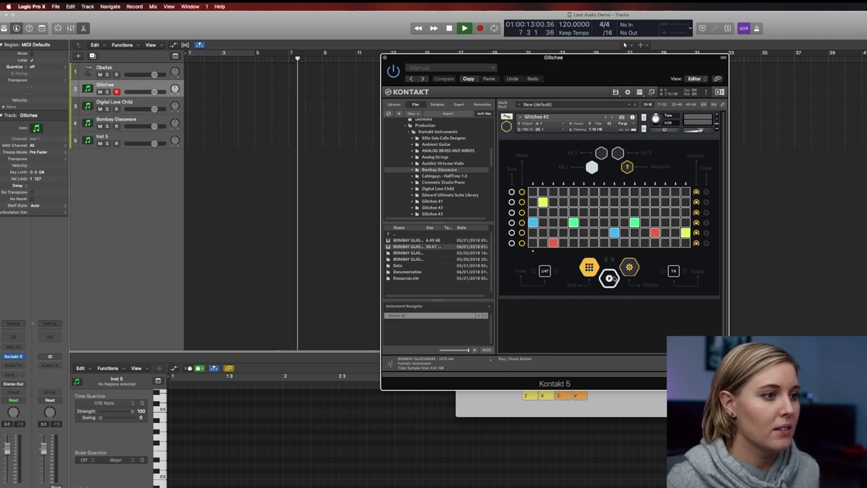
left_click(556, 272)
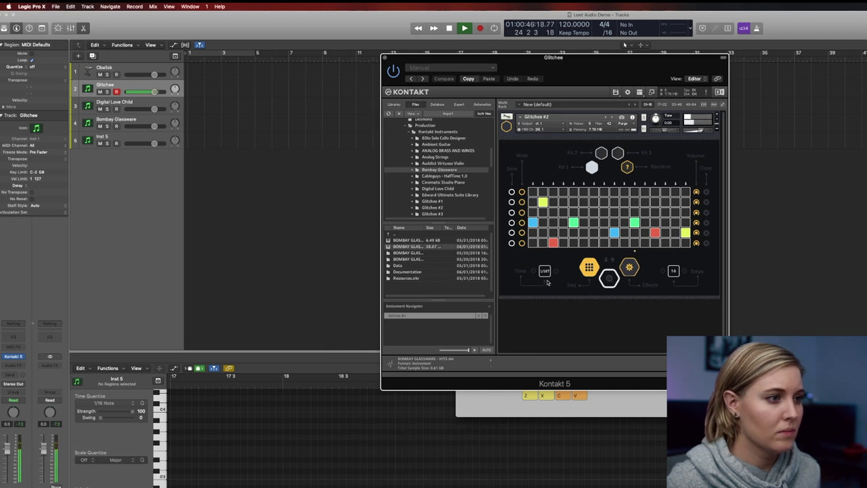
Adjust the Glitchee time division and change the sound colours of the hits at track 4 step 4 and track 3 step 2
left_click(556, 272)
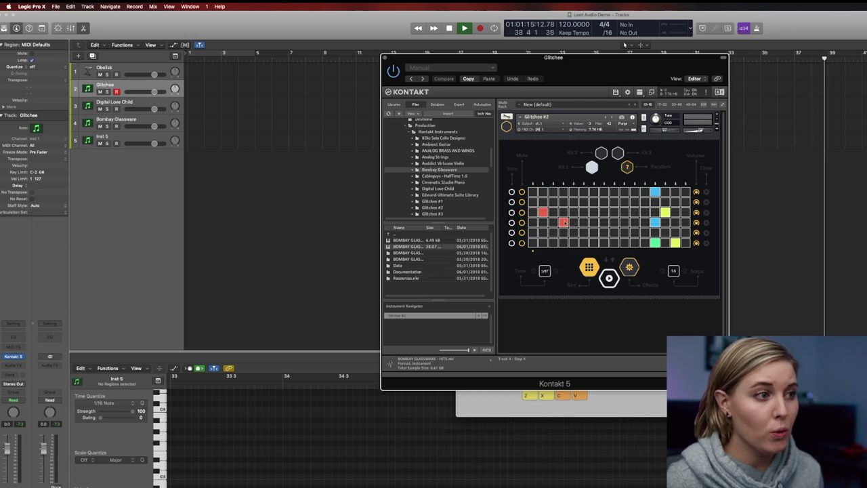
left_click(564, 222)
left_click(542, 212)
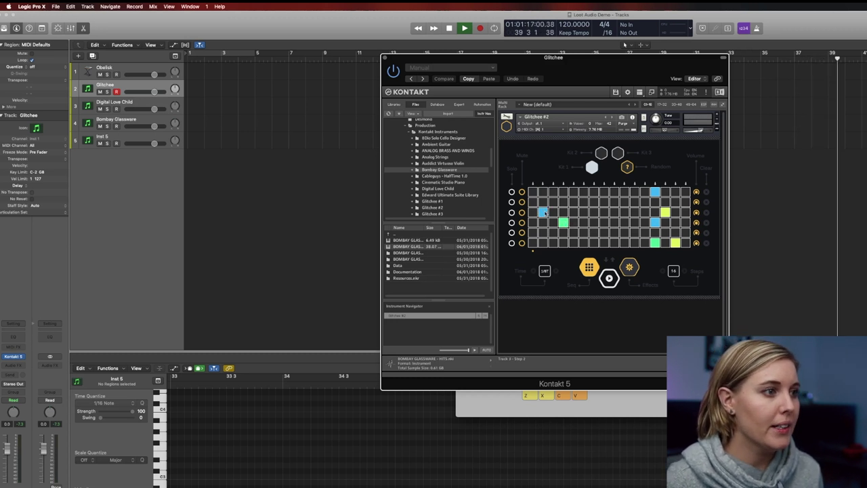
Add hits at track 2 step 6, track 6 step 8 and track 5 step 10, and stop playback after auditioning the pattern
left_click(582, 202)
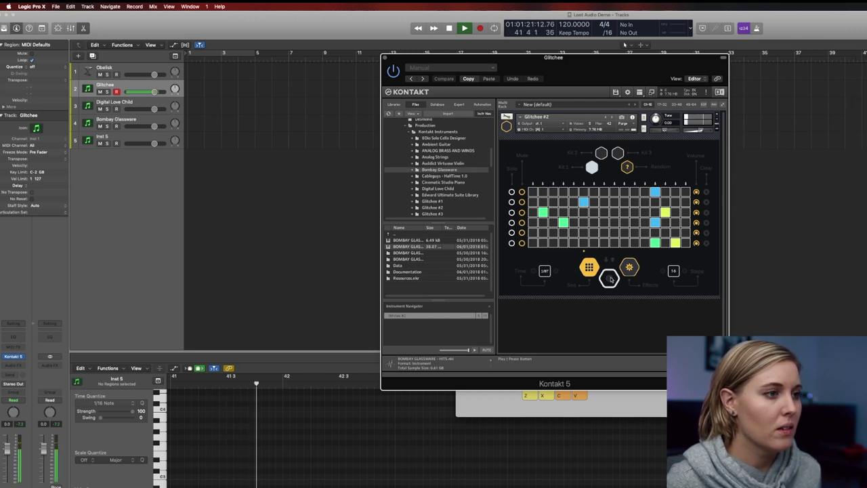
left_click(604, 242)
left_click(624, 232)
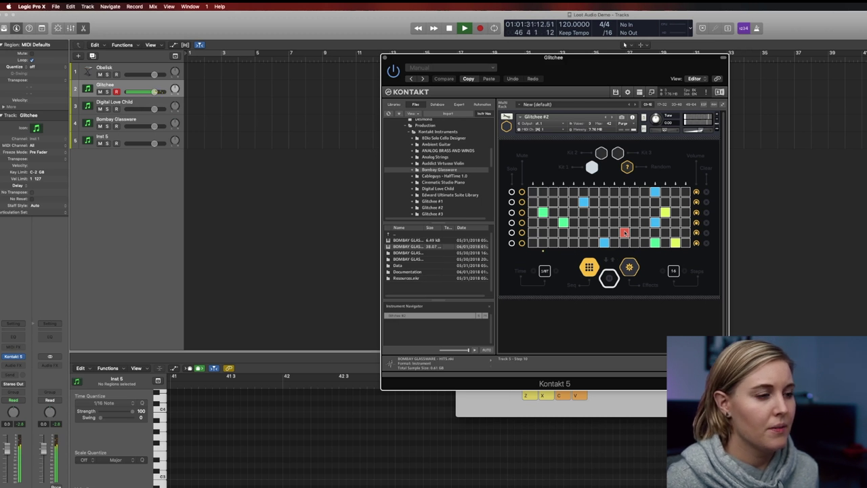
key("space")
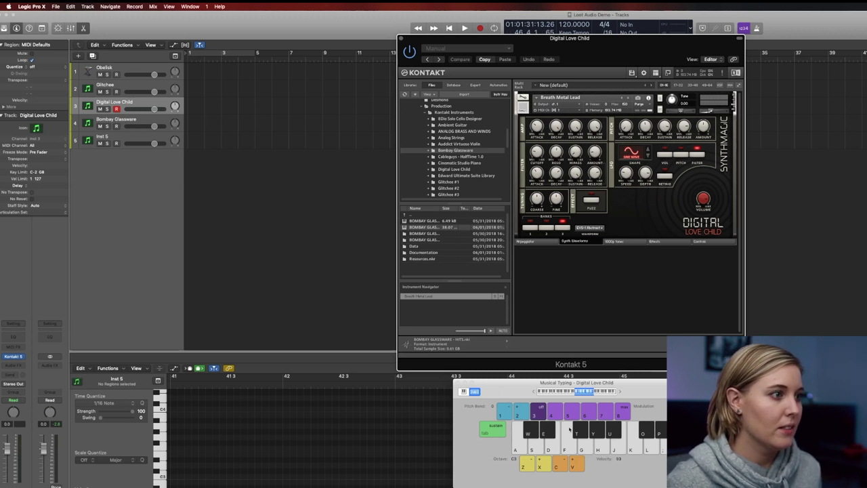
Audition the Breath Metal Lead preset by playing a short melody on the Digital Love Child track
key("e")
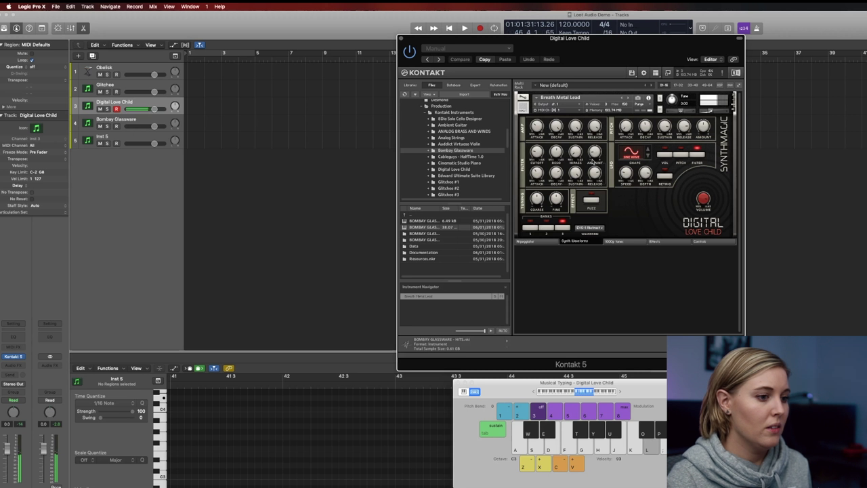
key("k")
key("j")
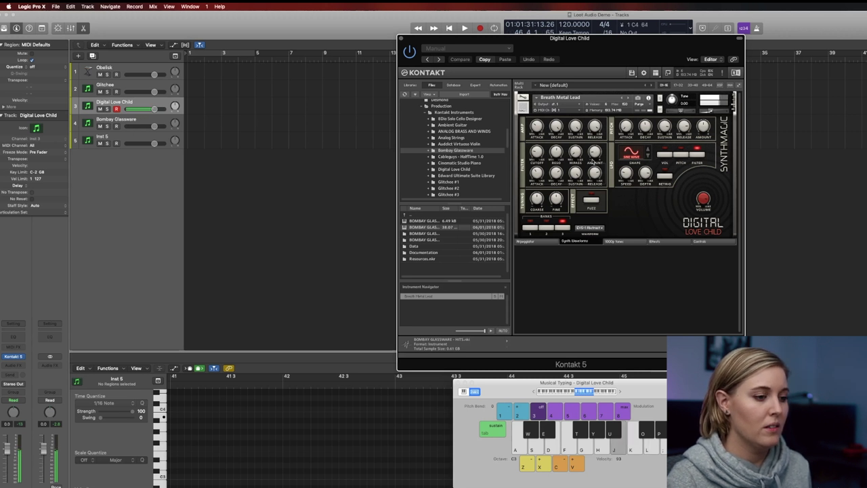
key("s")
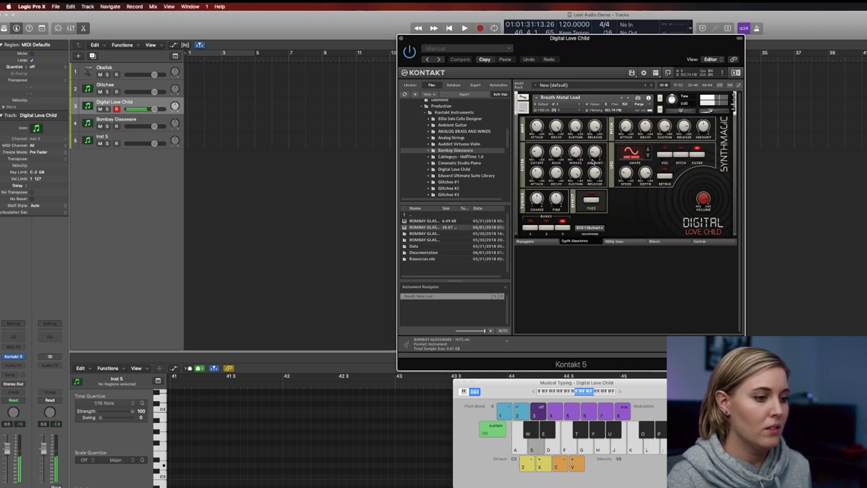
key("l")
key("k")
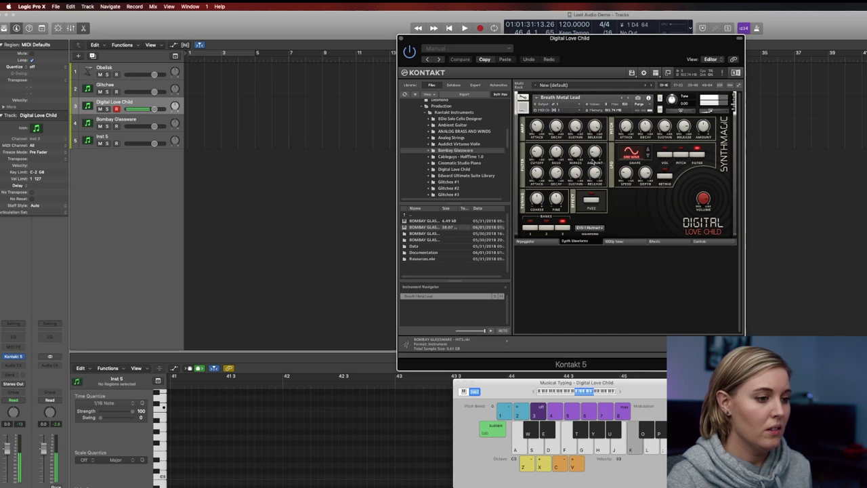
key("k")
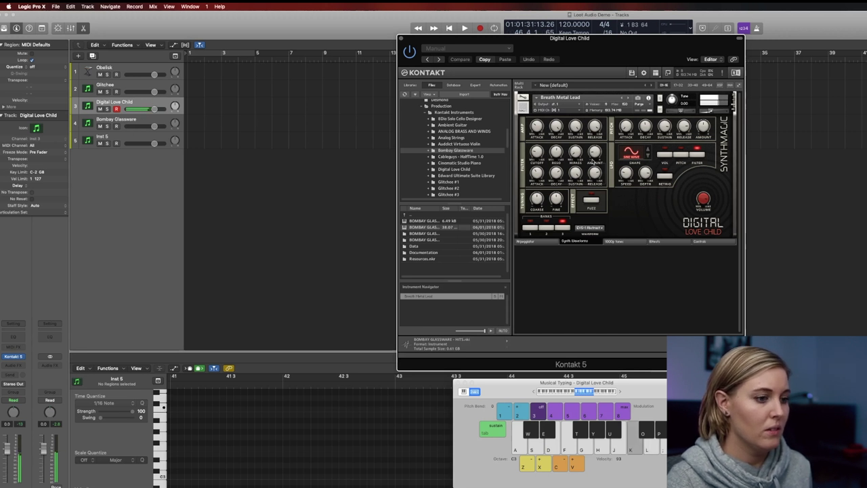
key("l")
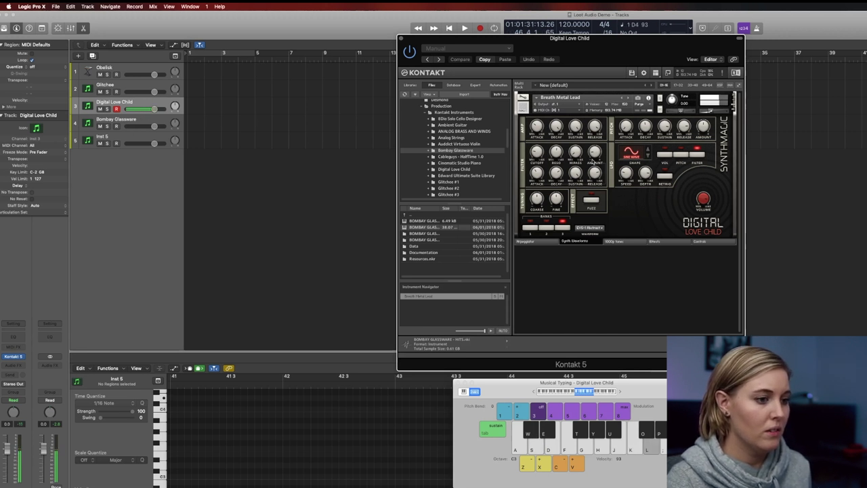
key("k")
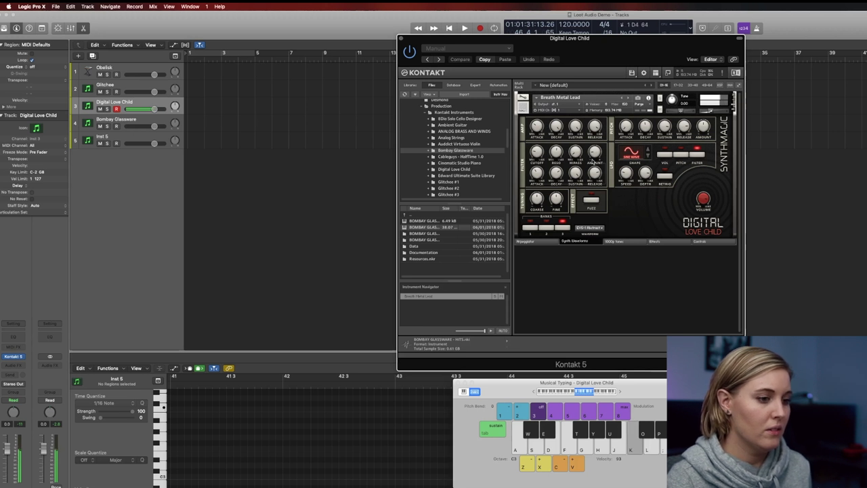
key("j")
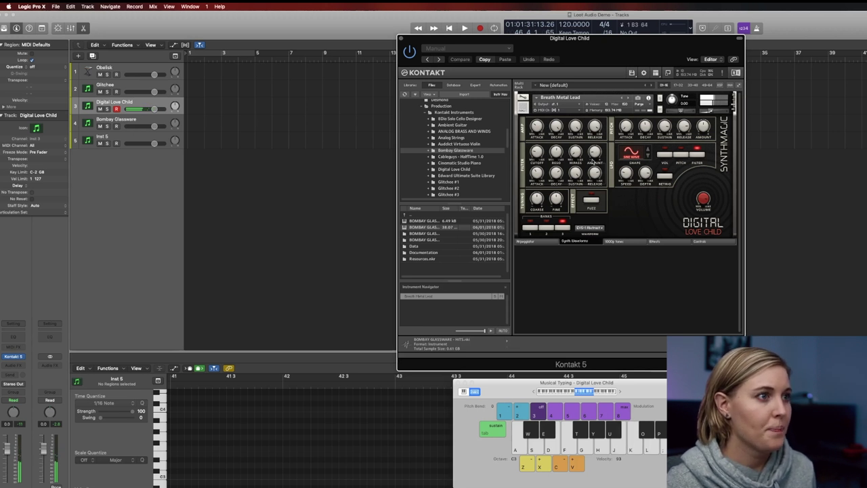
Load the Casio 1000p organ phase preset in Digital Love Child and play a melody with it
left_click(628, 99)
key("s")
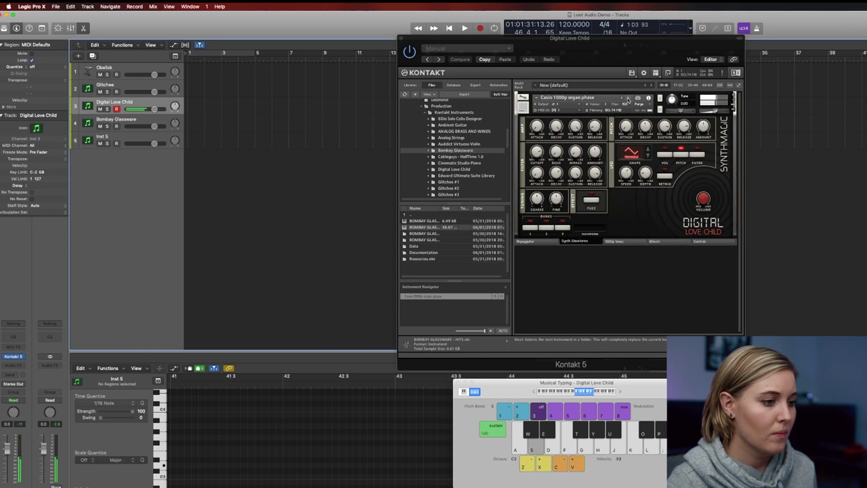
key("f")
key("k")
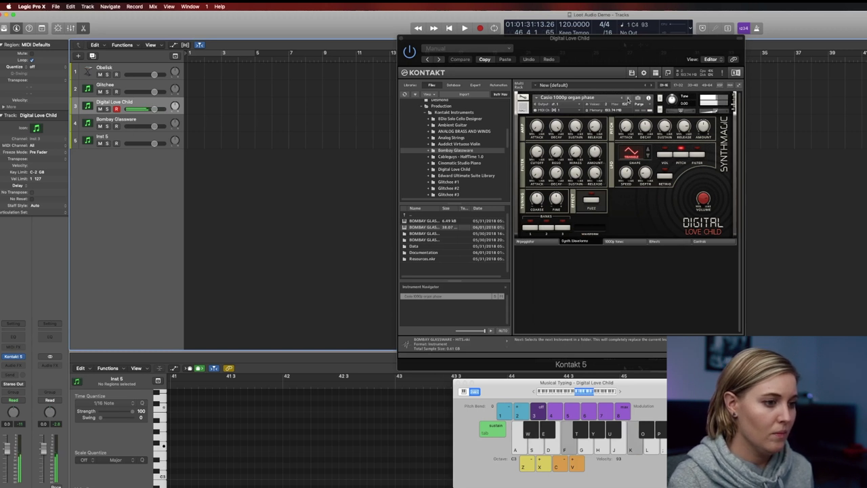
key("j")
key("h")
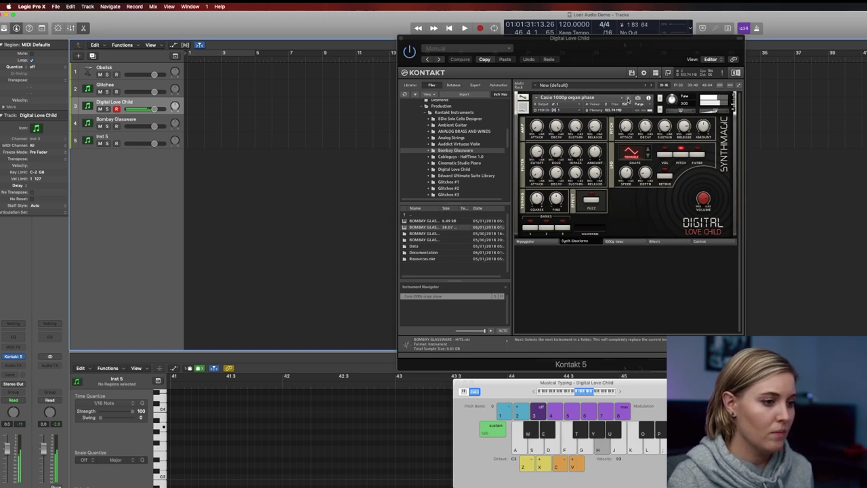
key("s")
key("l")
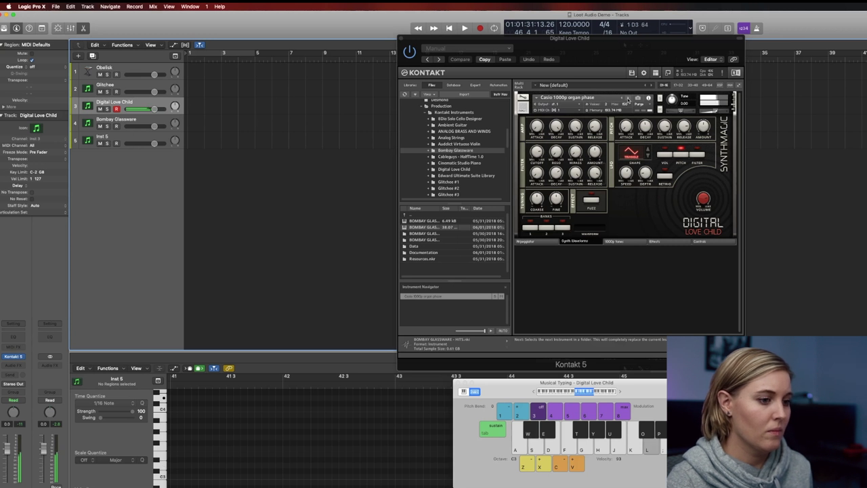
key("k")
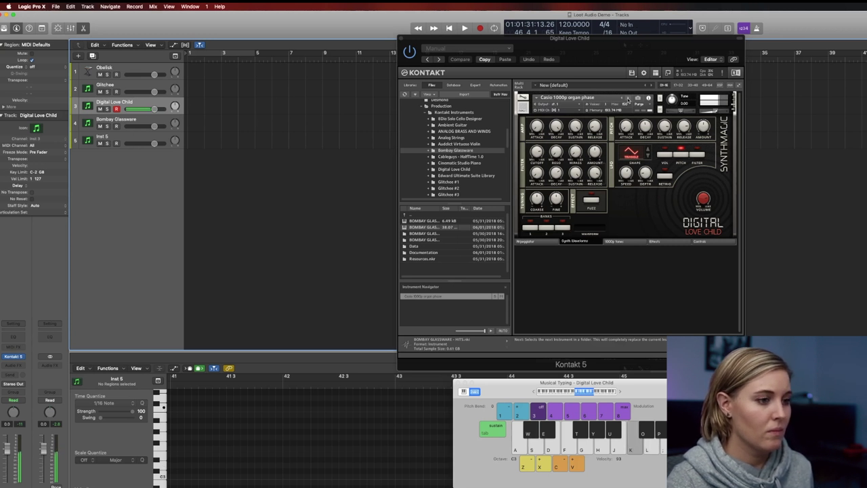
key("j")
key("k")
Load the Digital Inquisition preset in Digital Love Child and play a few notes with it
left_click(628, 99)
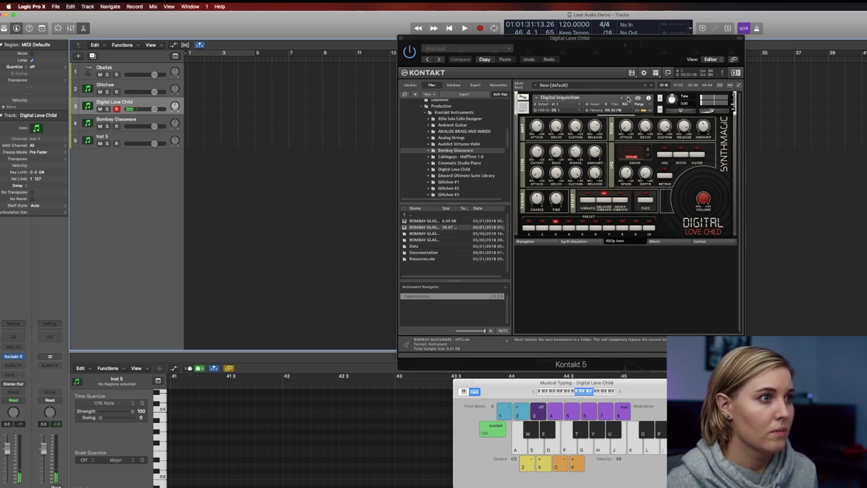
key("d")
key("k")
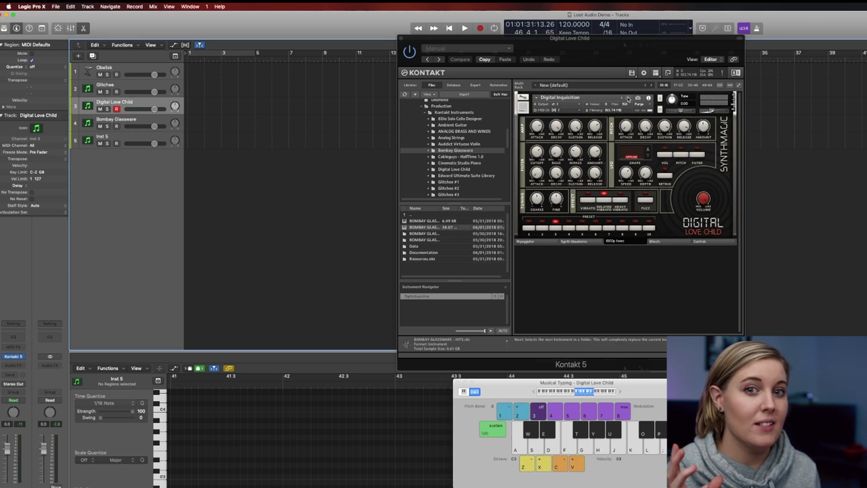
Insert Obelisk as a MIDI effect on the Digital Love Child track and play a test chord through Digital Inquisition
left_click(14, 345)
mouse_move(40, 410)
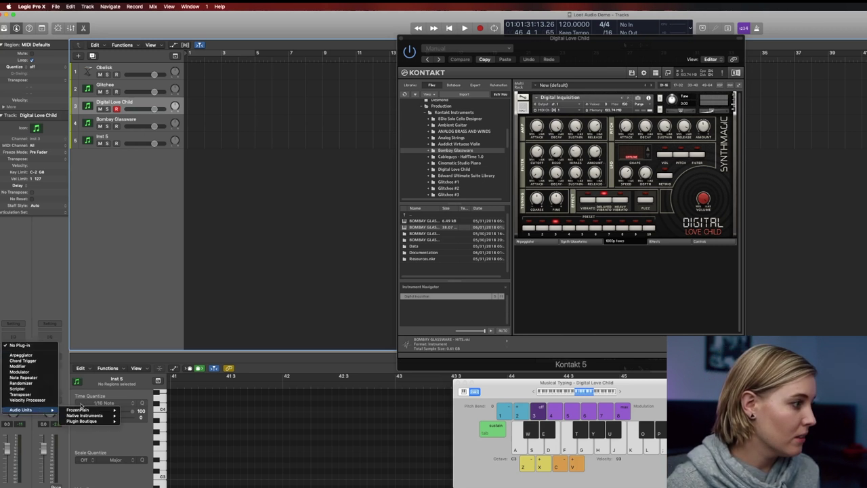
mouse_move(84, 409)
left_click(138, 410)
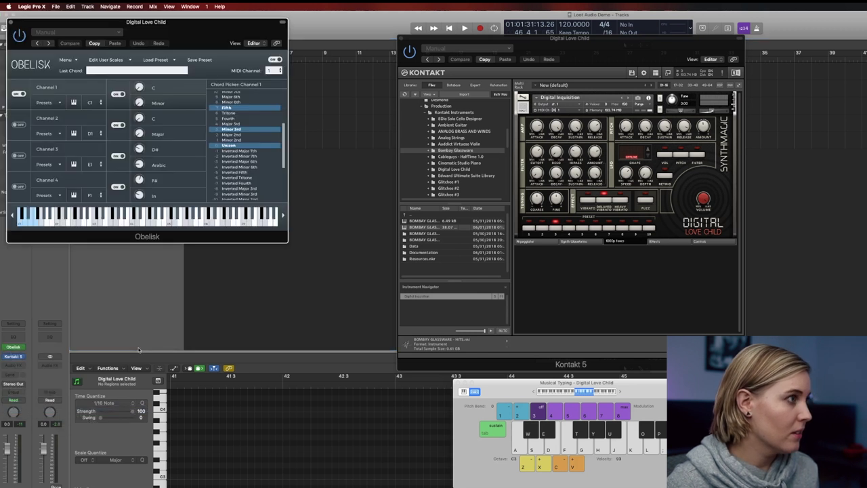
key("d")
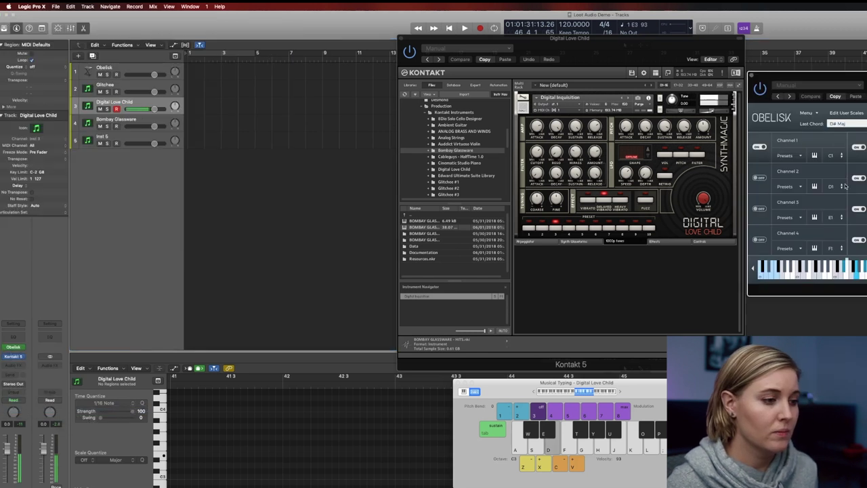
Load the Dr Phibes and house of wax equations preset and play an Obelisk chord progression through it
key("s")
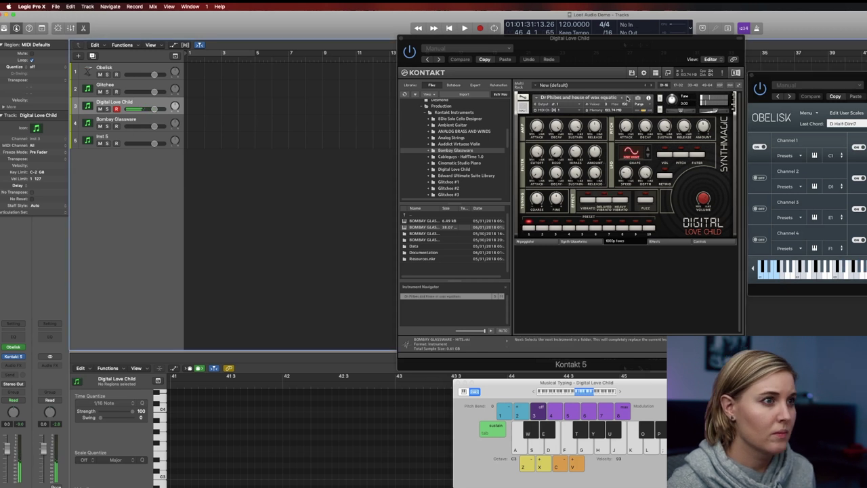
key("g")
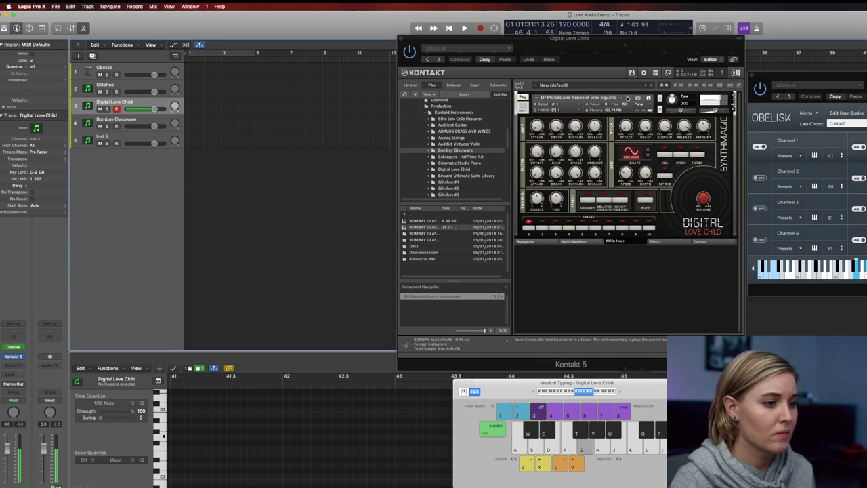
key("l")
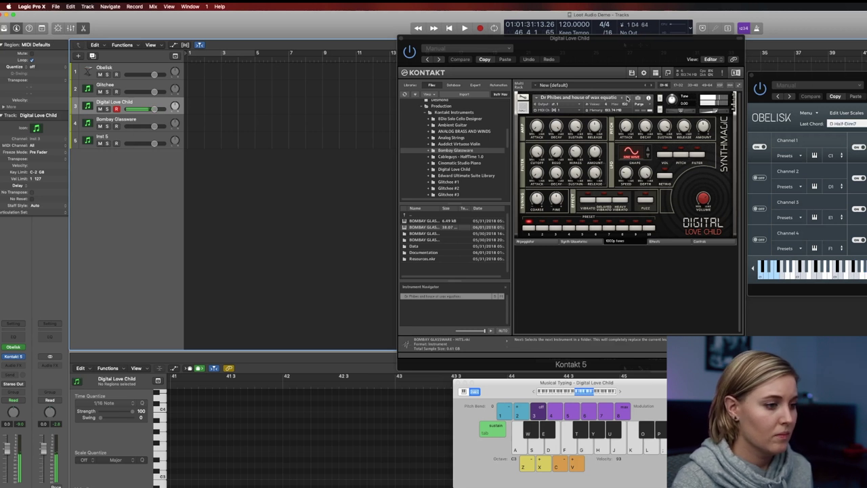
key("d")
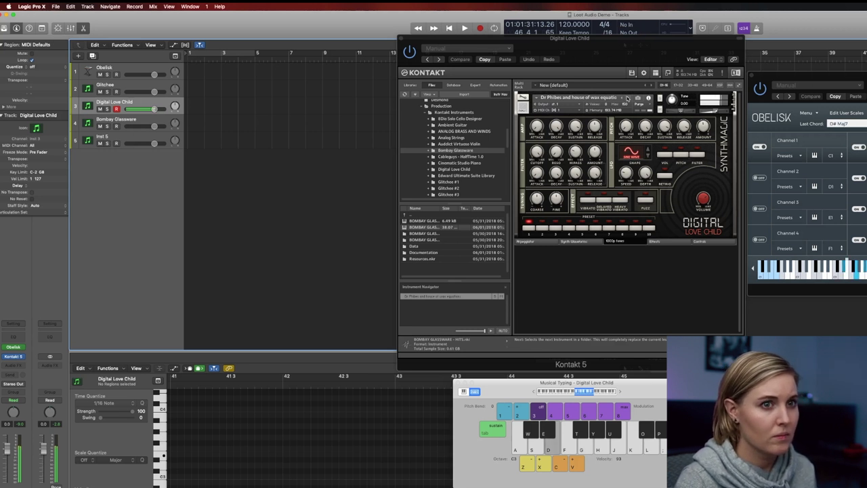
key("h")
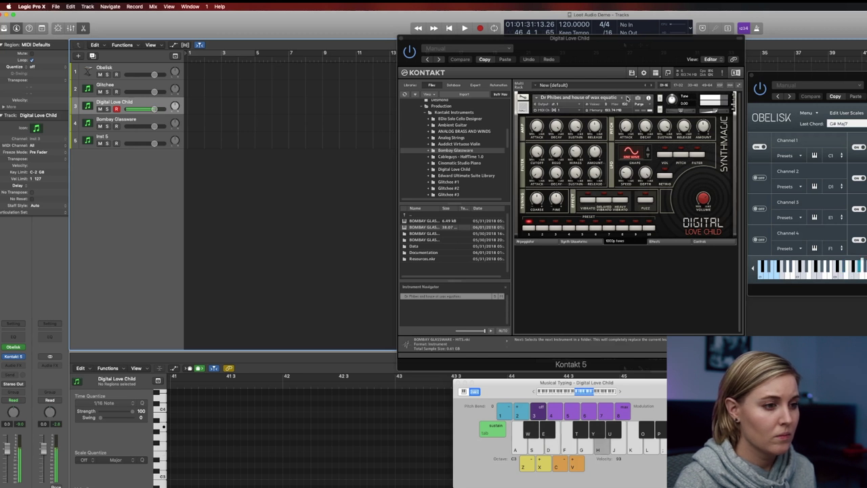
key("j")
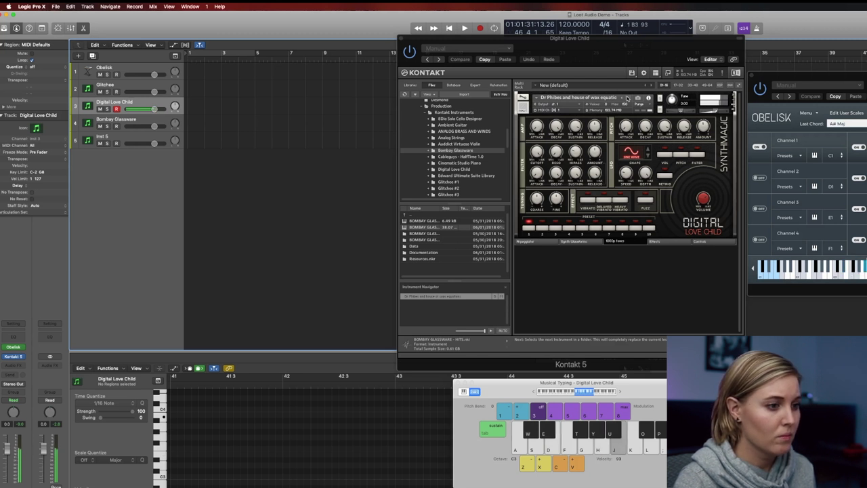
key("f")
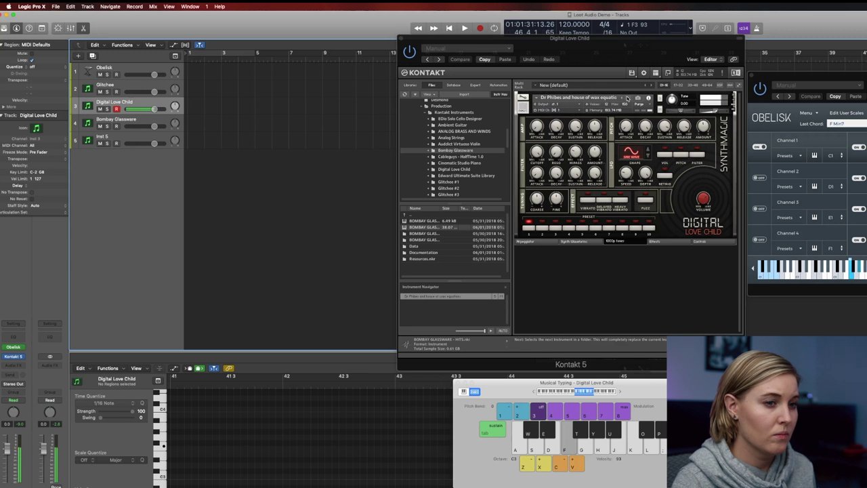
key("d")
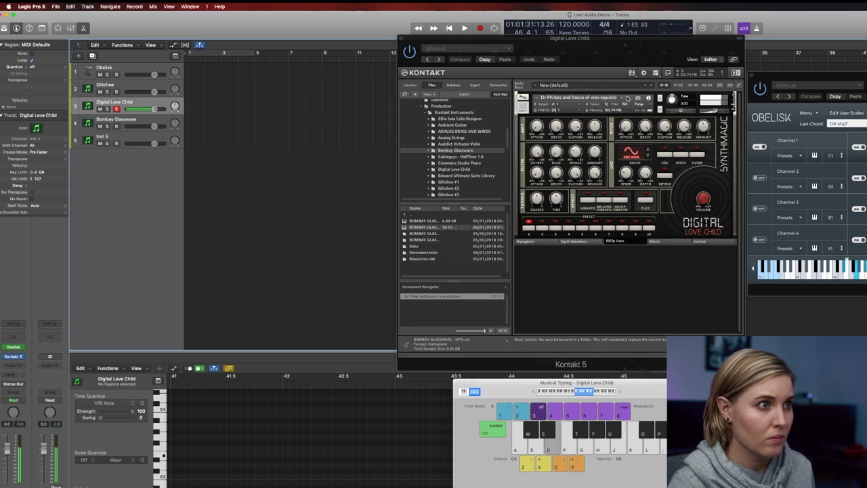
key("h")
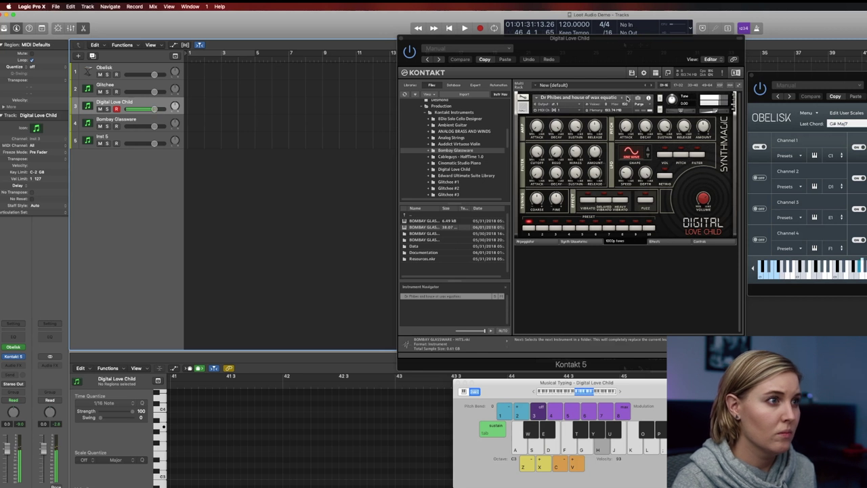
key("j")
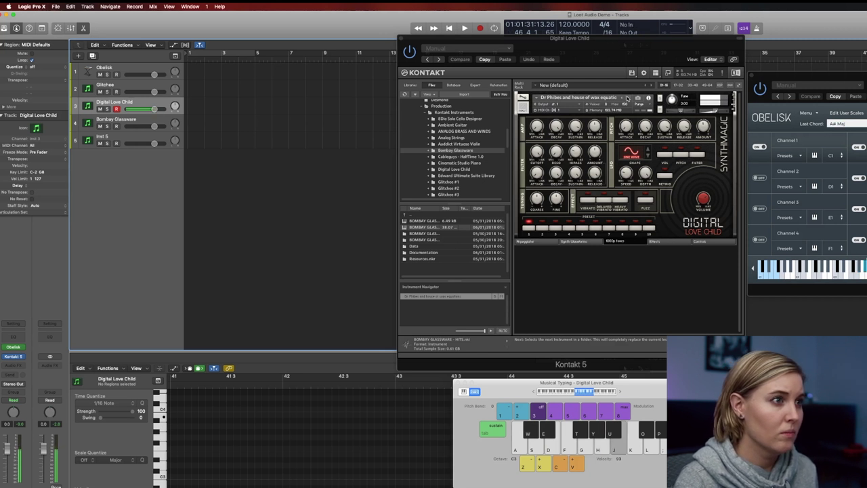
key("f")
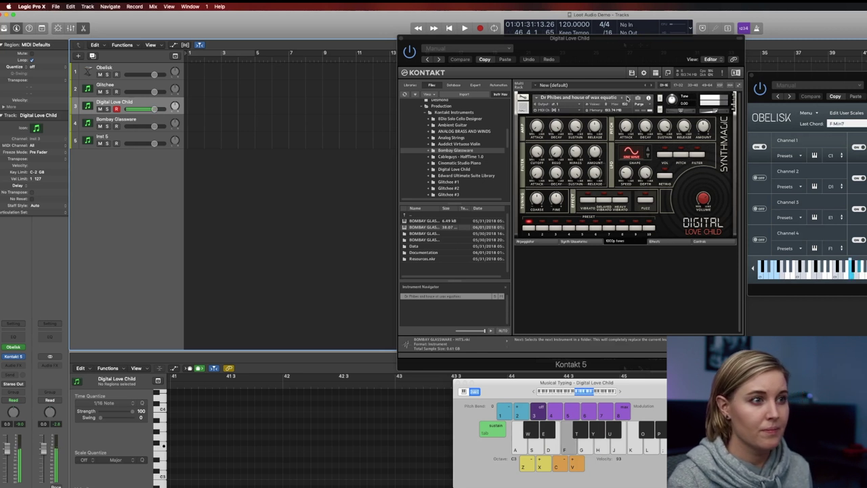
key("f")
Load the Echotone preset in Digital Love Child, enable its Fuzz effect and play an Obelisk chord progression through it
left_click(627, 98)
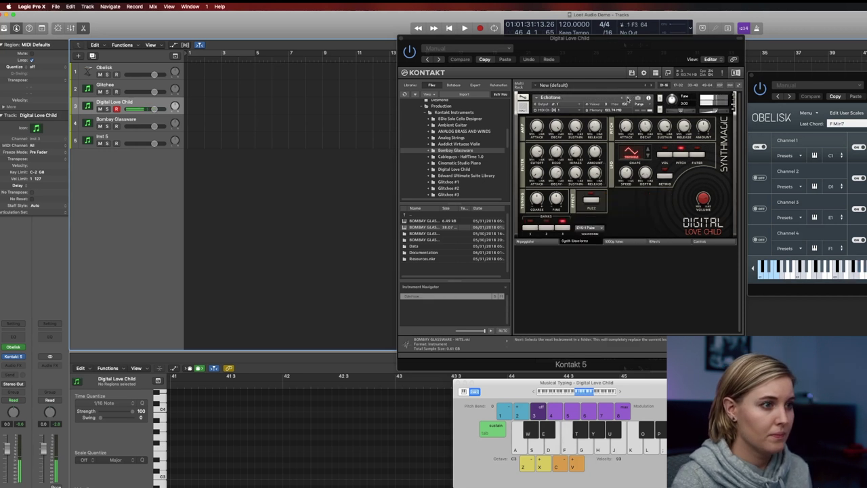
key("f")
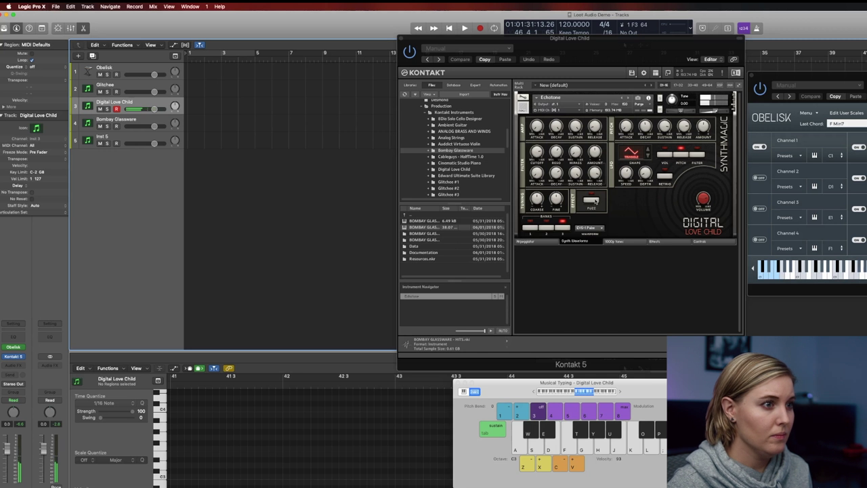
left_click(594, 201)
key("f")
key("l")
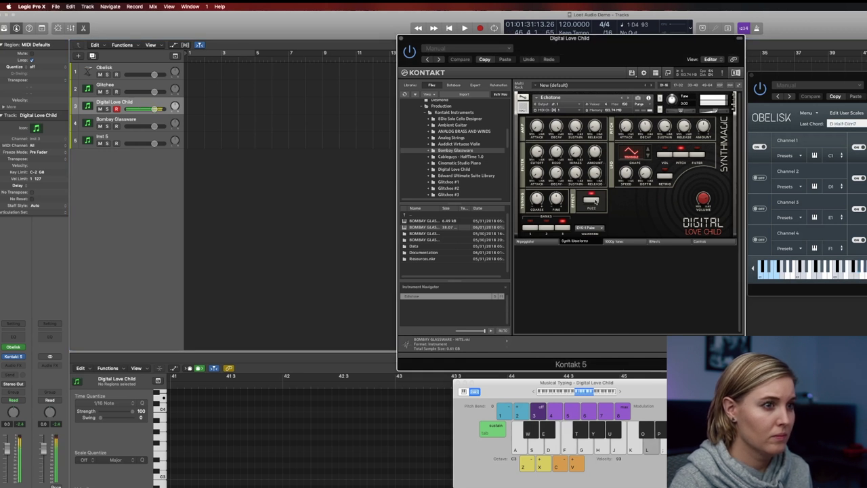
key("k")
key("j")
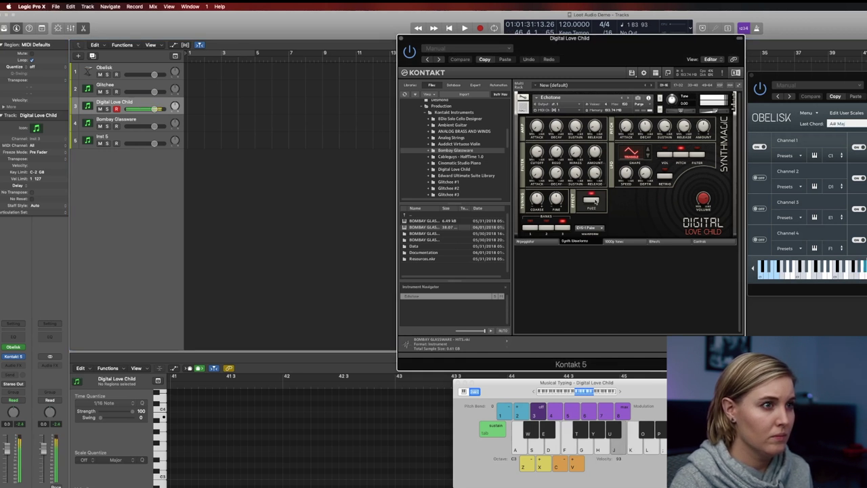
key("f")
key("l")
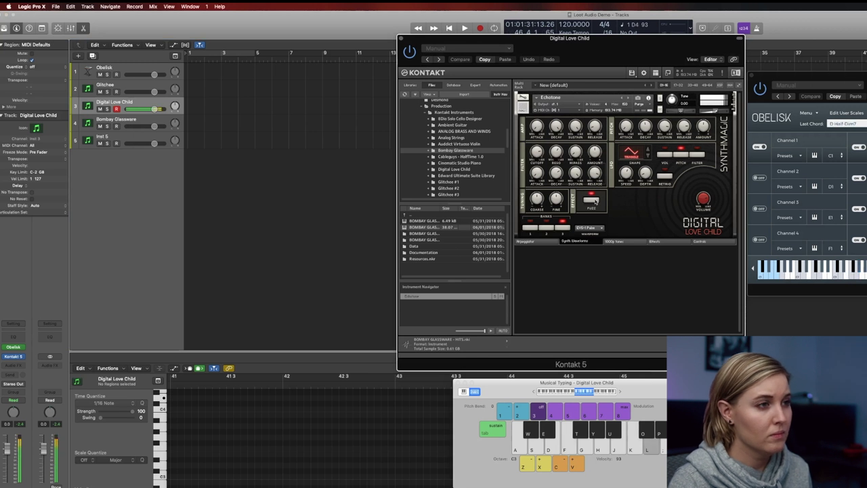
key("k")
key("f")
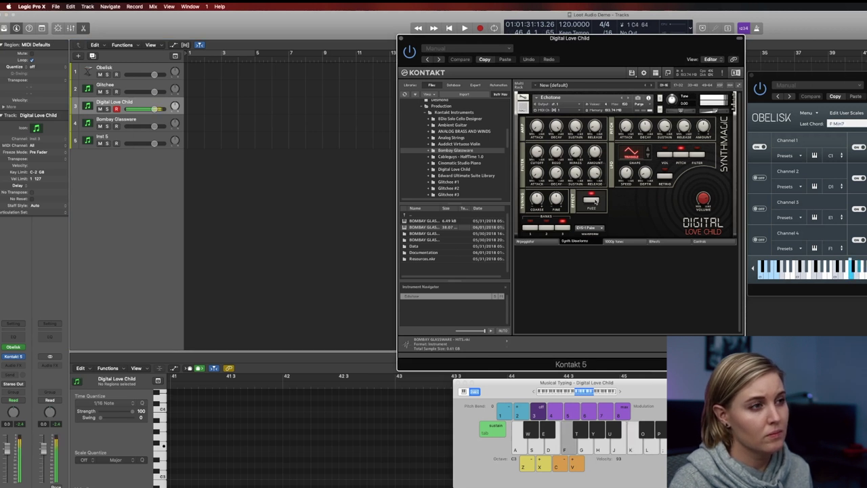
key("j")
key("d")
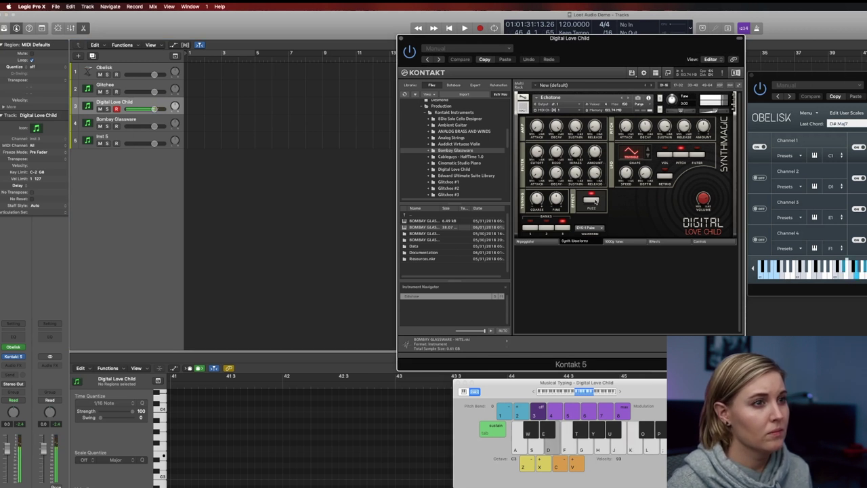
Load the Ether organ preset, play an Obelisk chord progression through it, and close the Digital Love Child plug-in window
left_click(627, 99)
key("f")
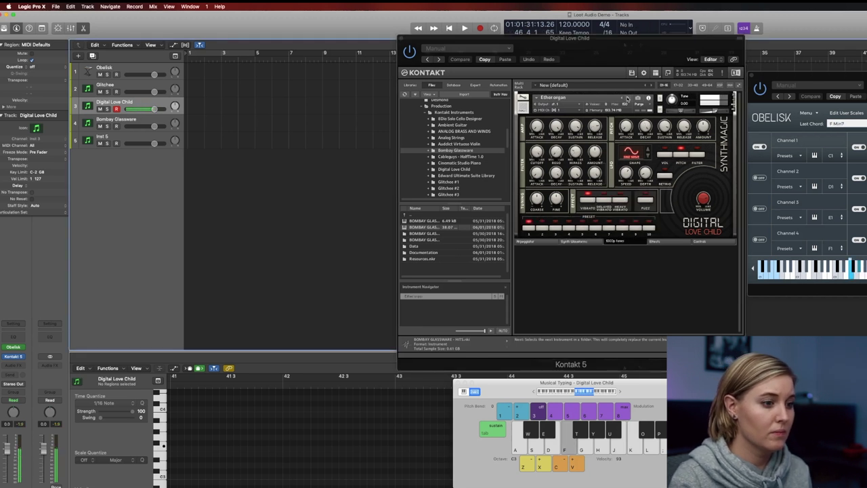
key("k")
key("h")
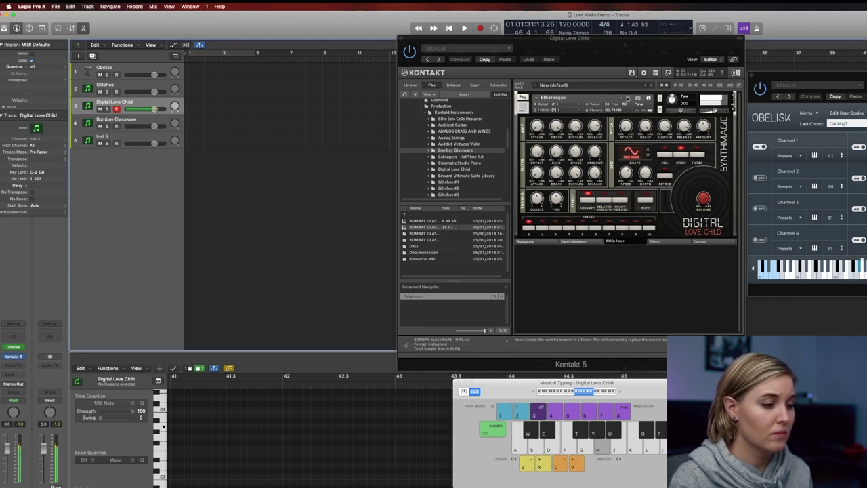
key("f")
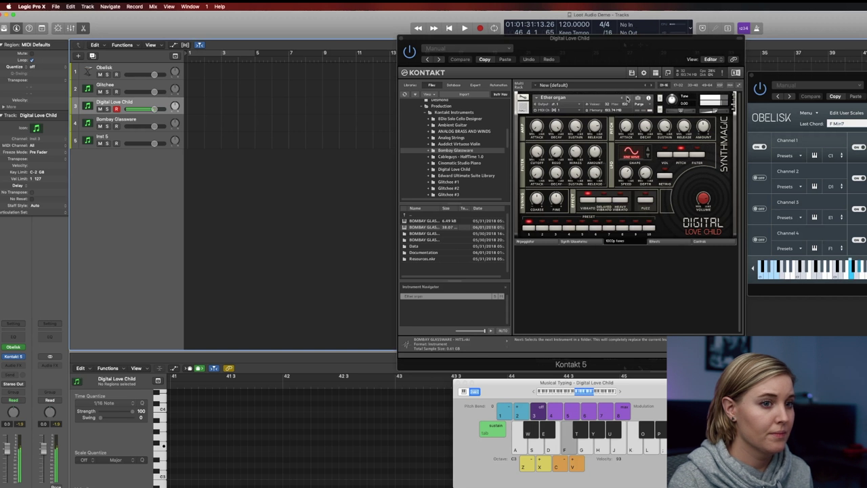
key("k")
key("j")
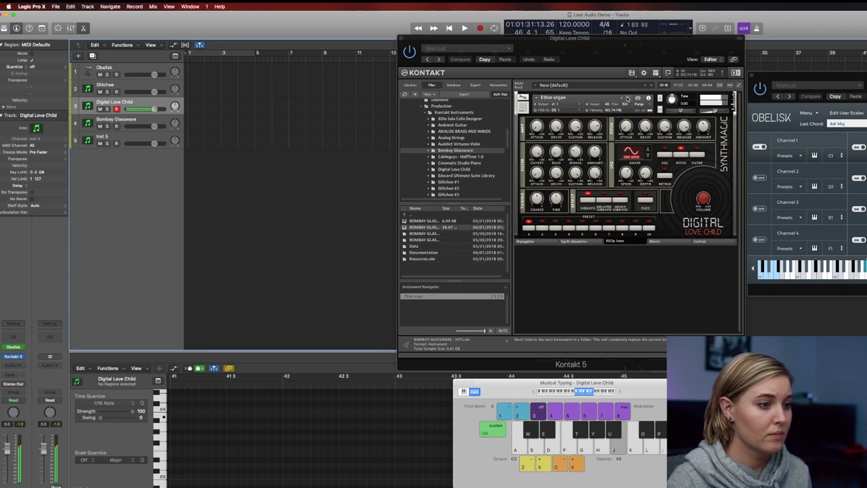
key("f")
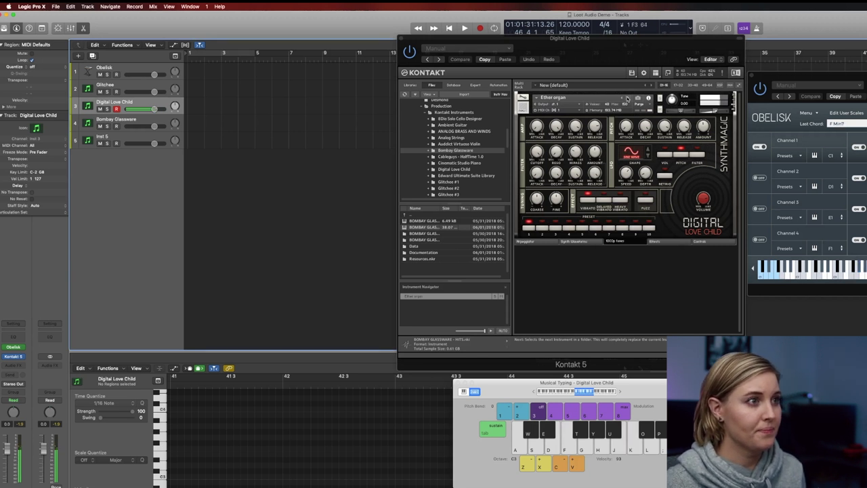
left_click(401, 39)
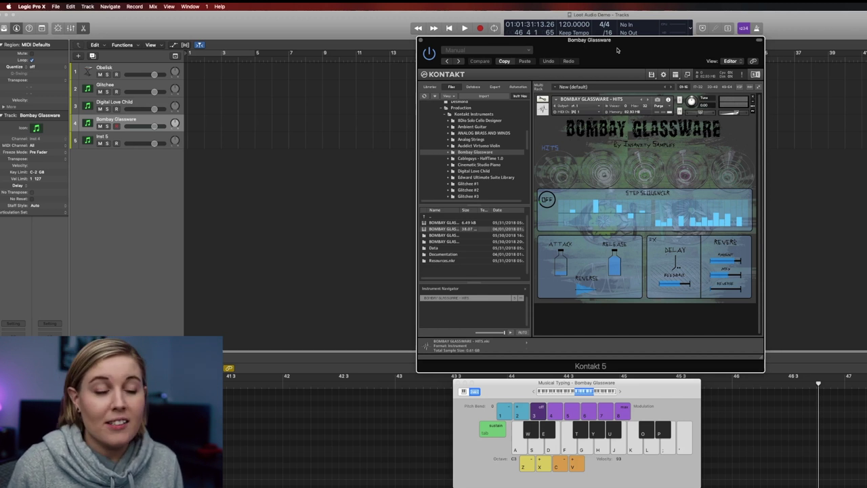
Play several single notes with the Bombay Glassware Hits instrument to audition its default sound
key("a")
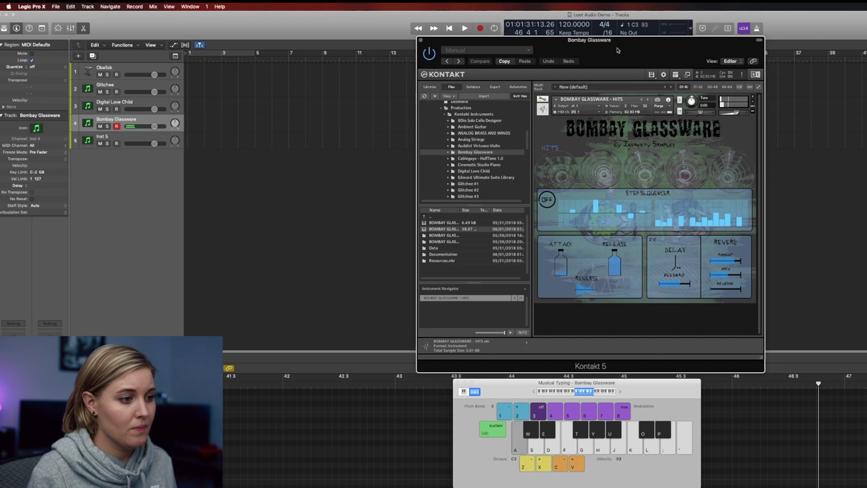
key("l")
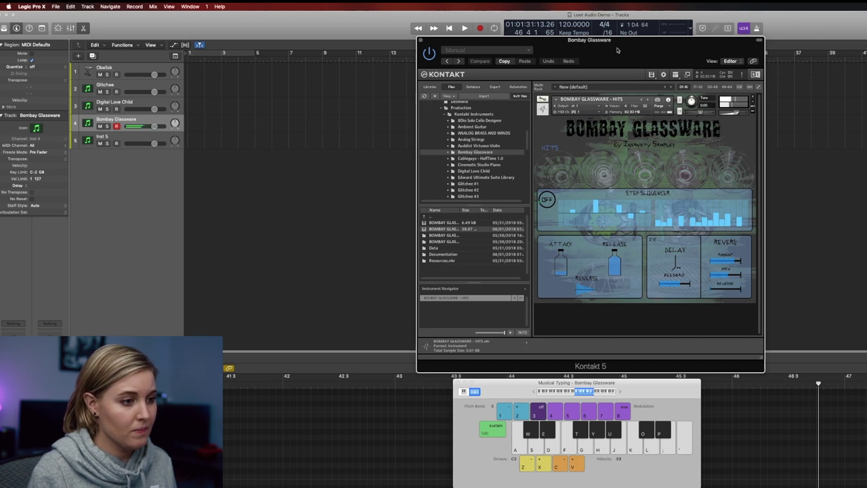
key("d")
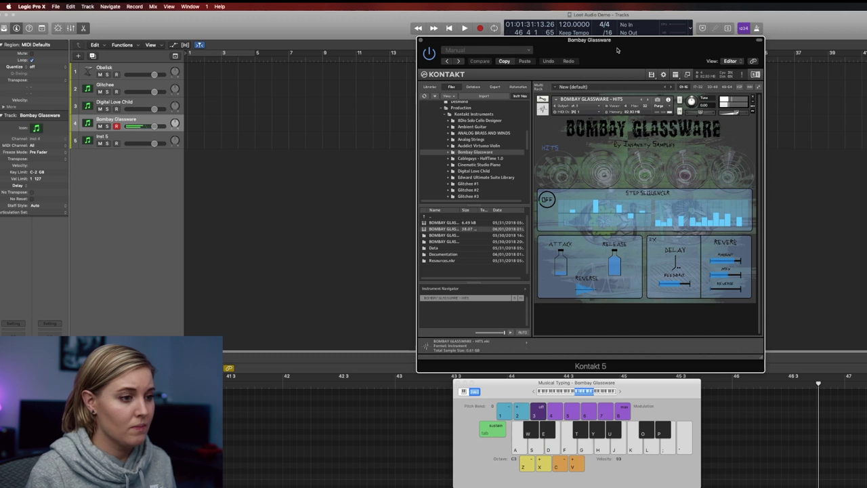
key("k")
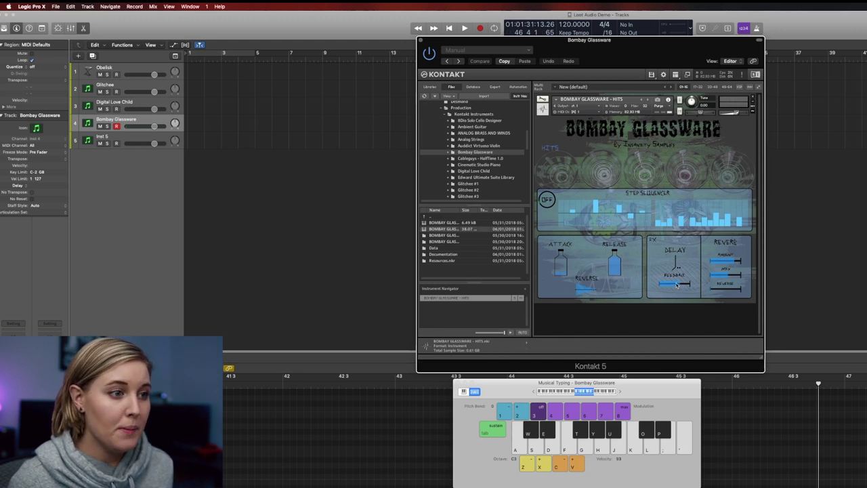
Lower the delay feedback of Bombay Glassware Hits to its minimum and play a short melody
left_click_drag(678, 285, 653, 286)
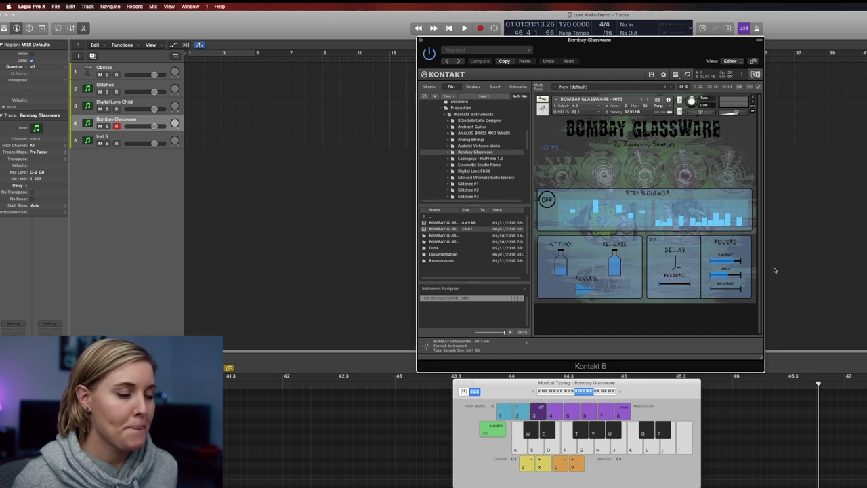
key("d")
key("semicolon")
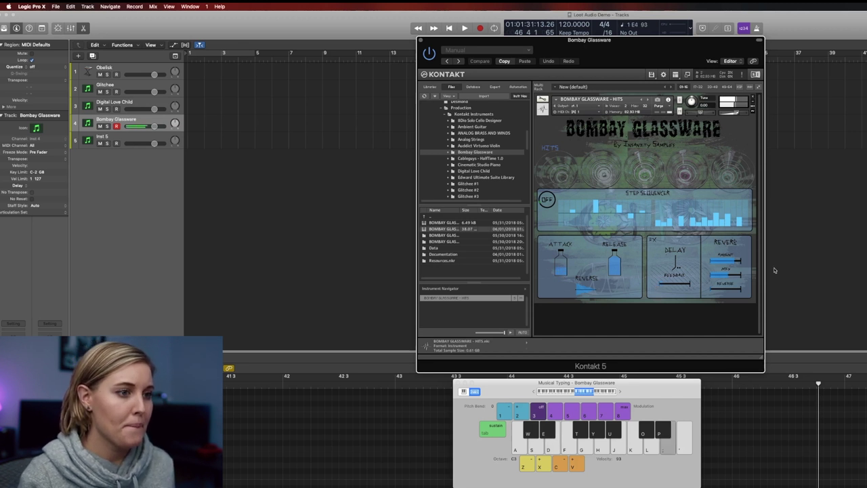
key("l")
key("f")
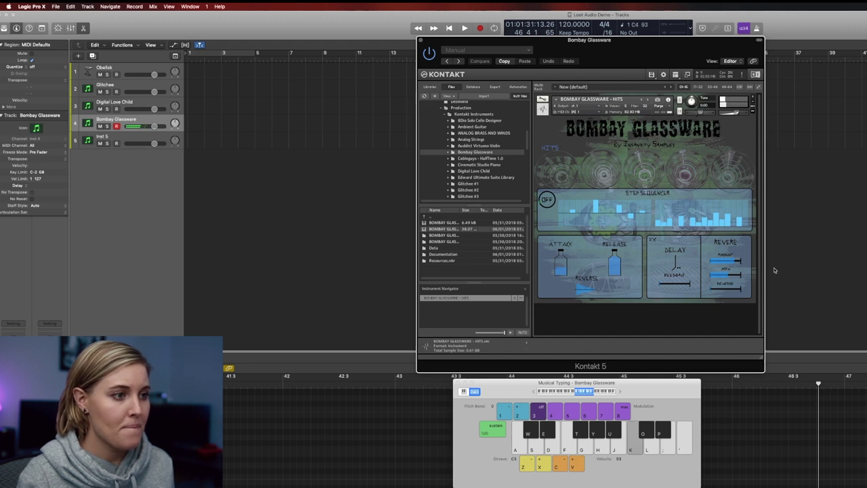
key("semicolon")
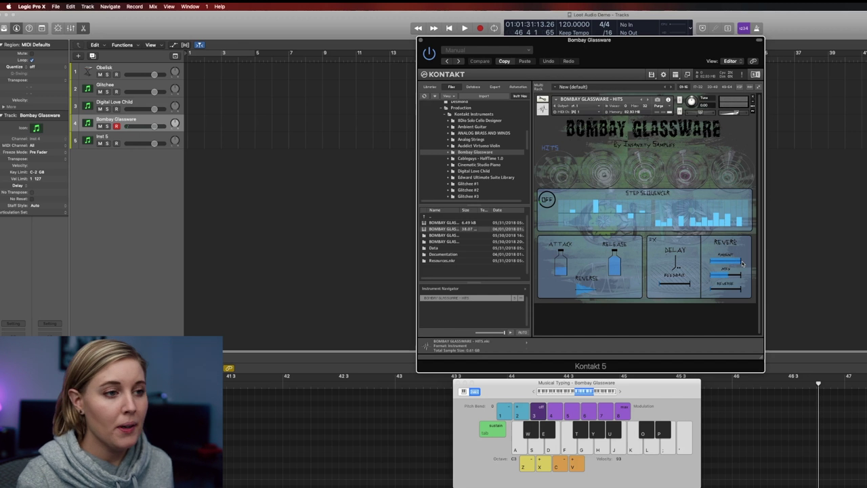
Play alternating low and high notes on Bombay Glassware Hits to audition the sound with the reverb amount at full
key("d")
key("l")
key("a")
key("semicolon")
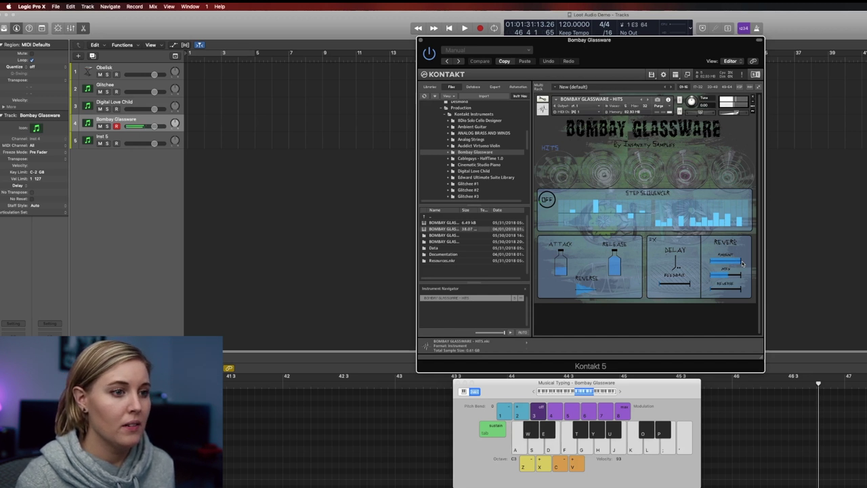
key("s")
key("a")
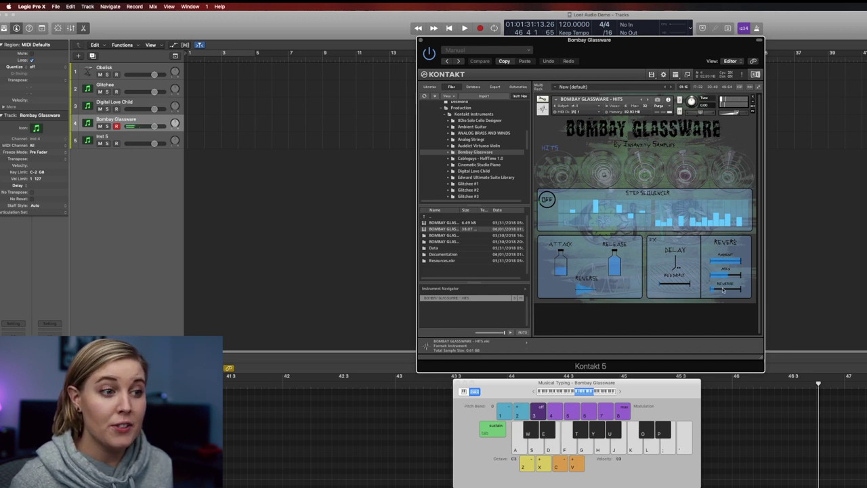
Raise the Reverse setting of the Bombay Glassware Hits reverb and play a few notes with it
left_click_drag(723, 290, 740, 293)
key("d")
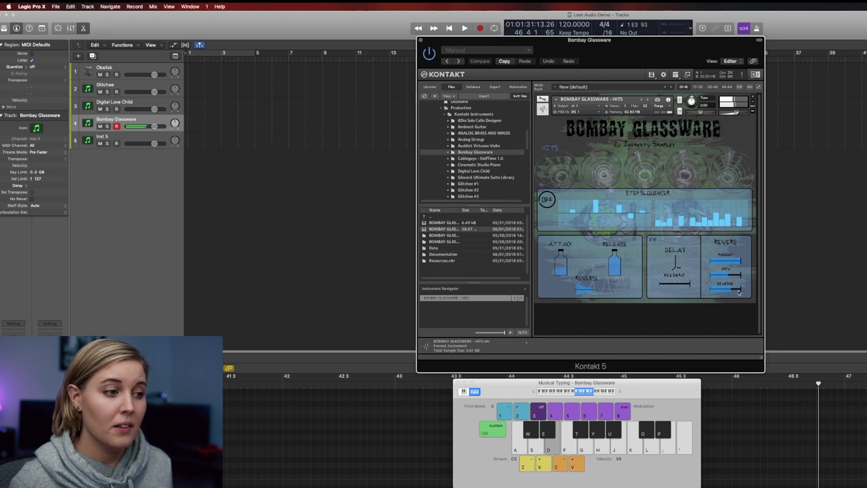
key("d")
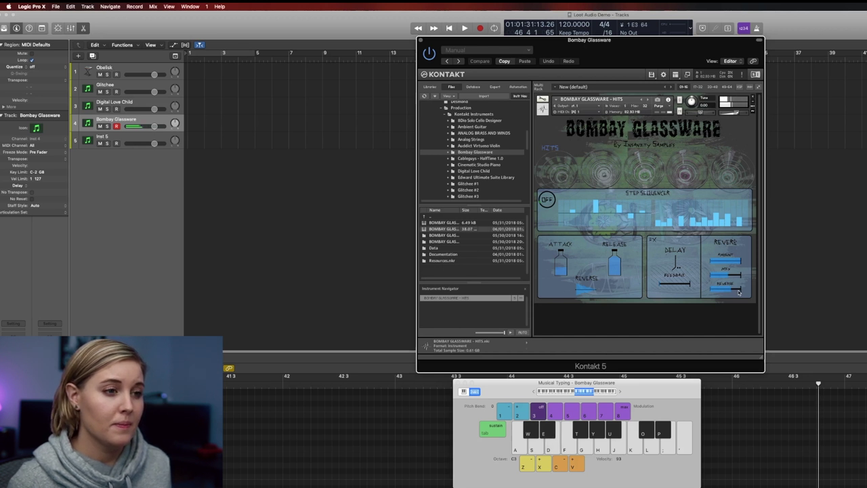
key("s")
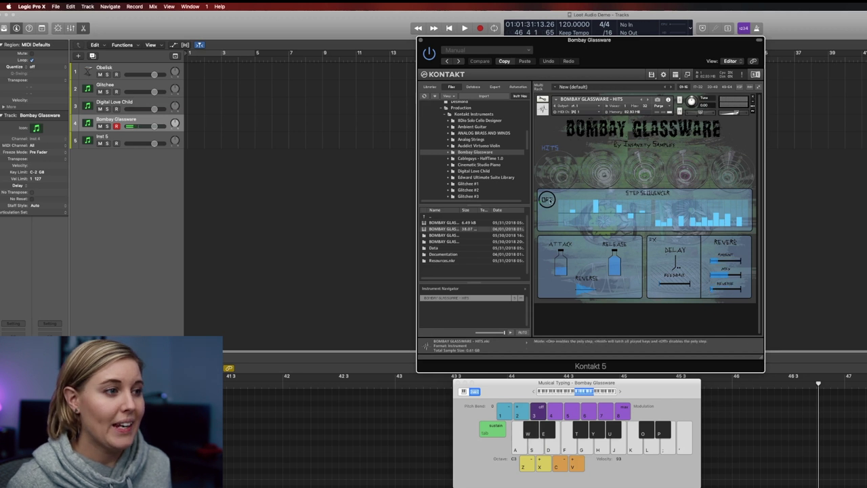
Switch on the Bombay Glassware Hits step sequencer and hold a series of notes to play its pattern
left_click(546, 199)
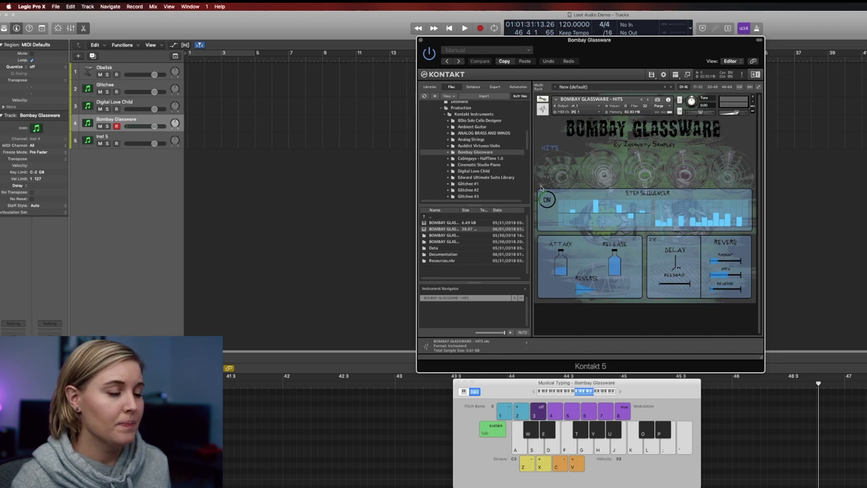
key("d")
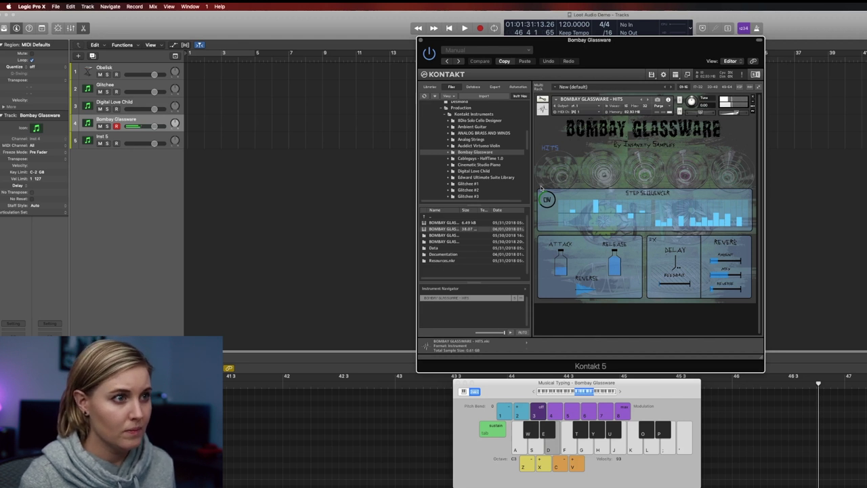
key("j")
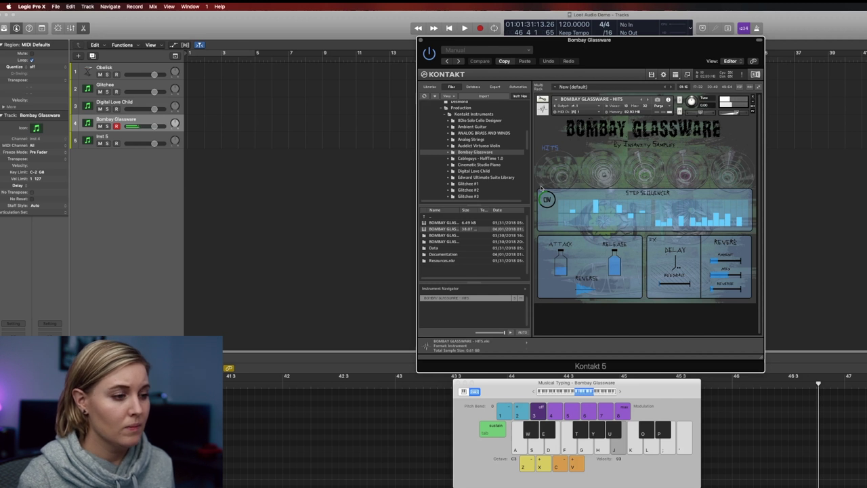
key("f")
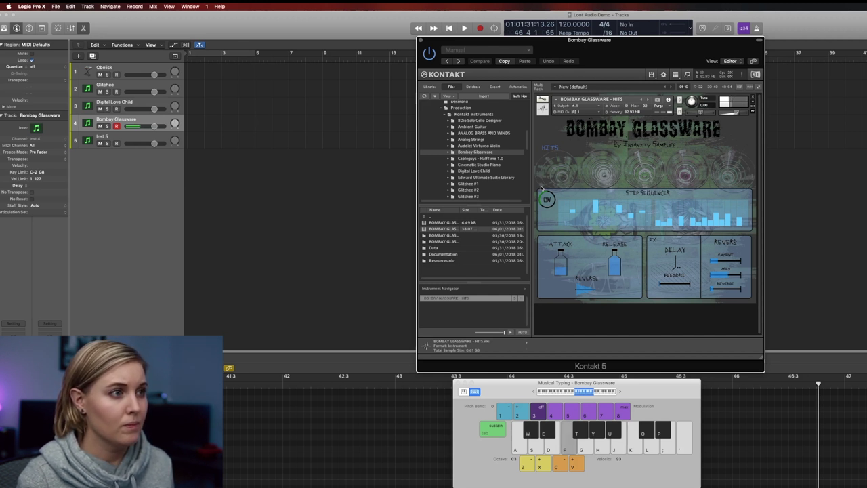
key("s")
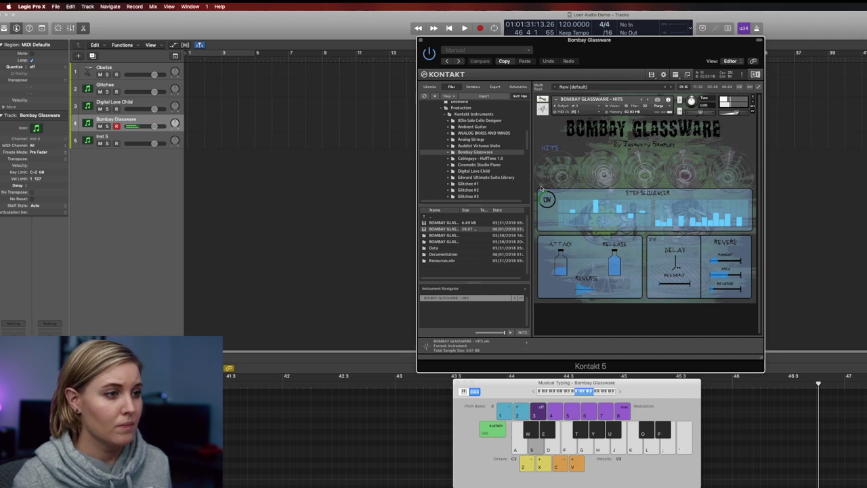
key("a")
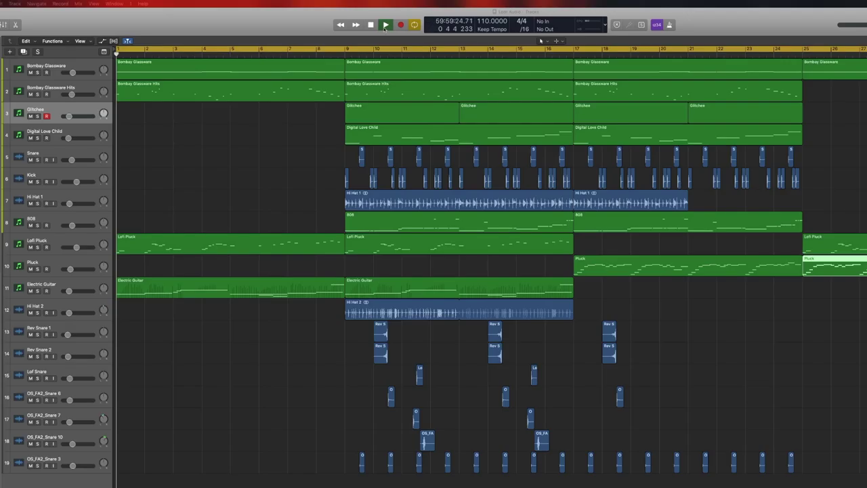
Play the Loot Audio arrangement from the start, muting and unmuting the Glitchee track twice to compare the mix
left_click(384, 25)
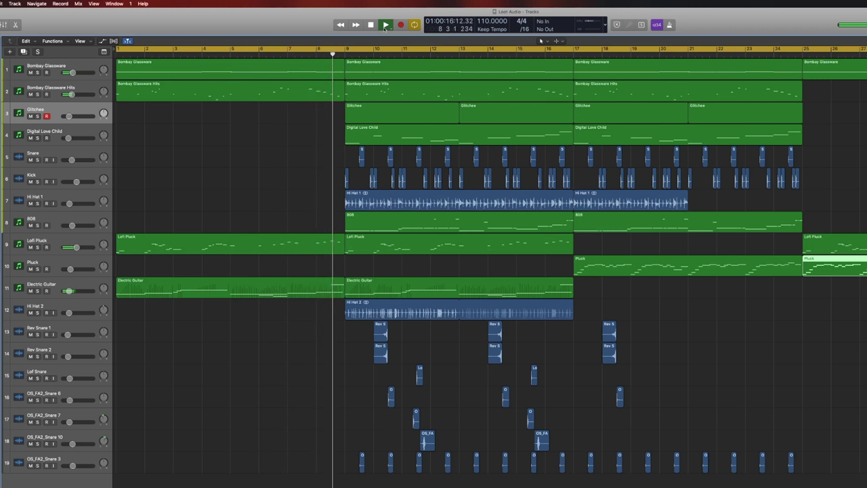
key("m")
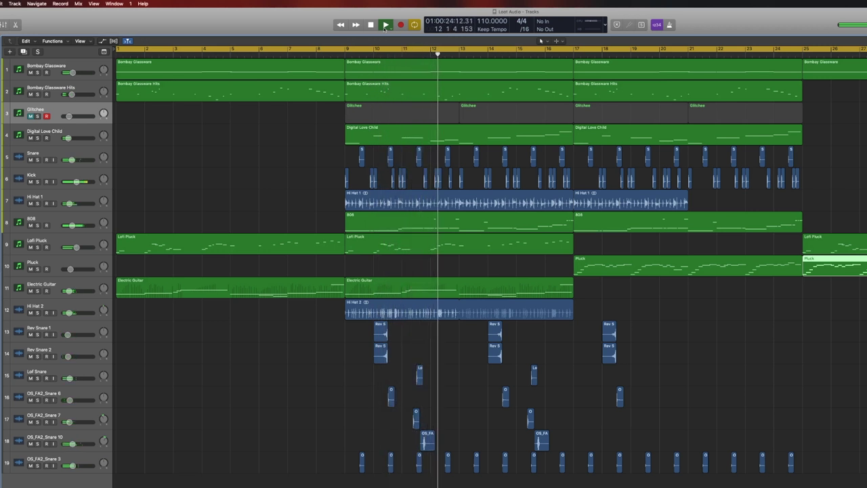
key("ctrl+m")
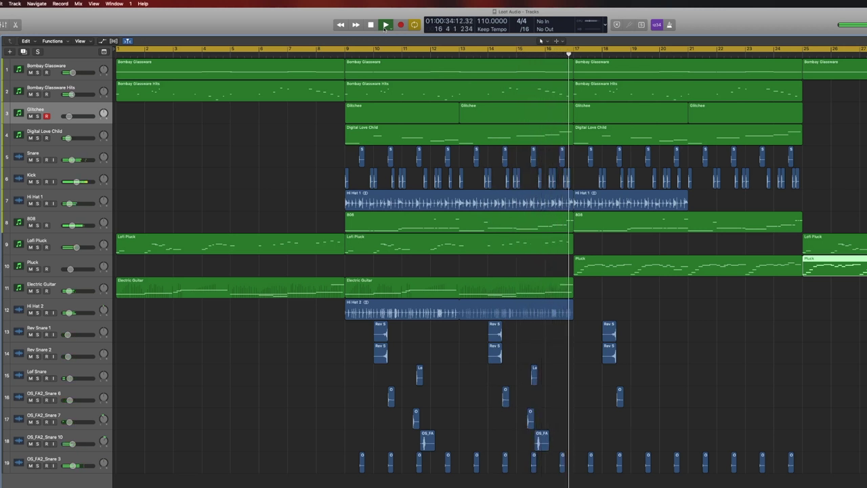
key("m")
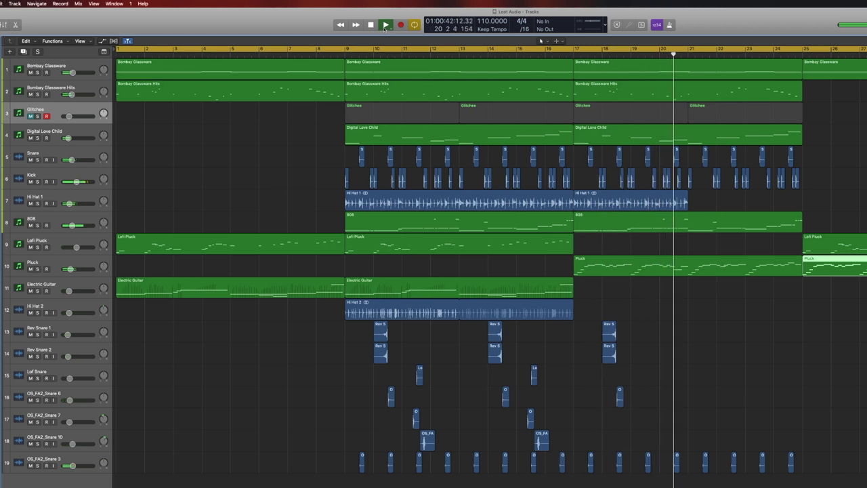
key("ctrl+m")
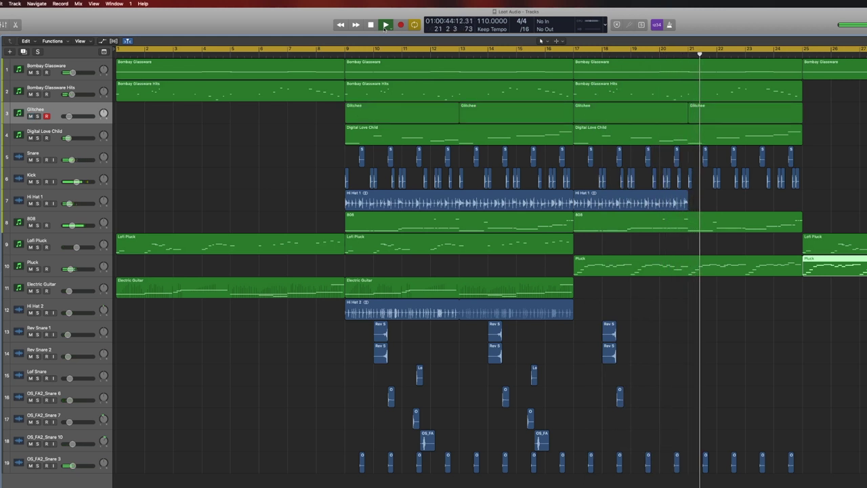